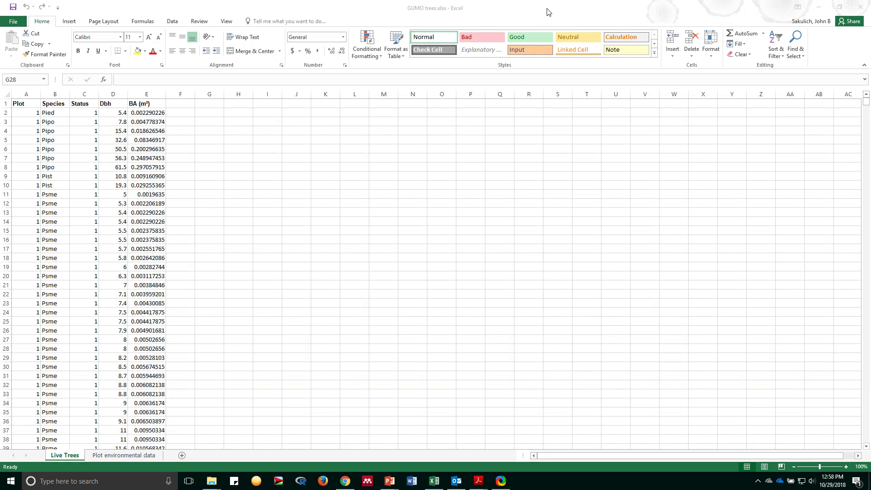
Step: Bring the spreadsheet into focus and highlight a block of the Live Trees records from A2
{"action": "left_click", "coordinate": [548, 11]}
{"action": "left_click", "coordinate": [758, 482]}
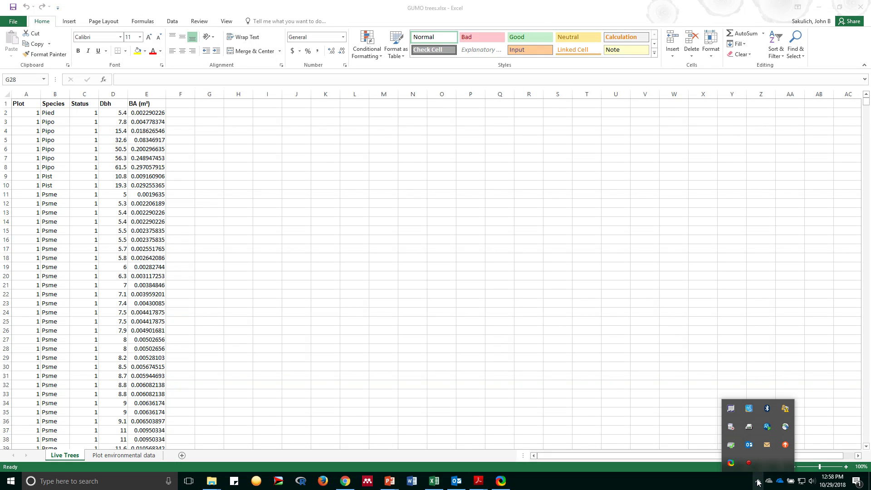
{"action": "left_click", "coordinate": [526, 15]}
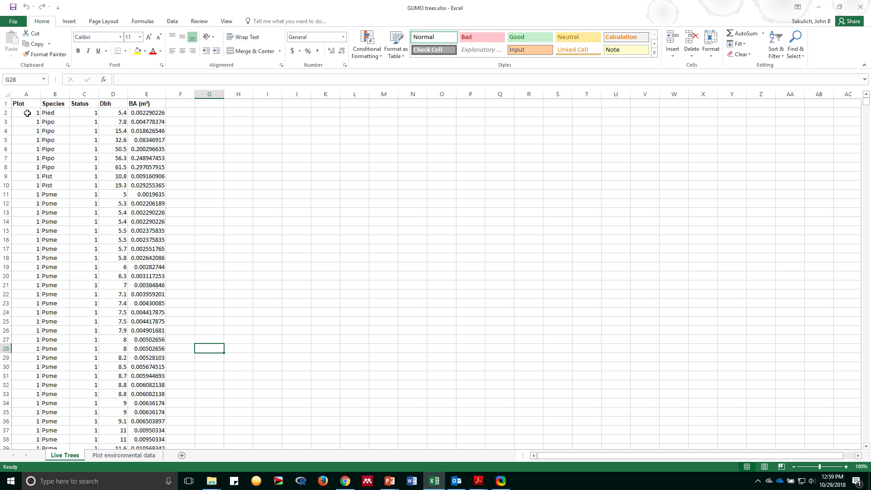
{"action": "left_click", "coordinate": [28, 113]}
{"action": "left_click_drag", "start_coordinate": [27, 113], "coordinate": [164, 431]}
{"action": "left_click_drag", "start_coordinate": [143, 388], "coordinate": [124, 111]}
Step: Review the Species, Status and Dbh values in columns B through D
{"action": "left_click", "coordinate": [21, 114]}
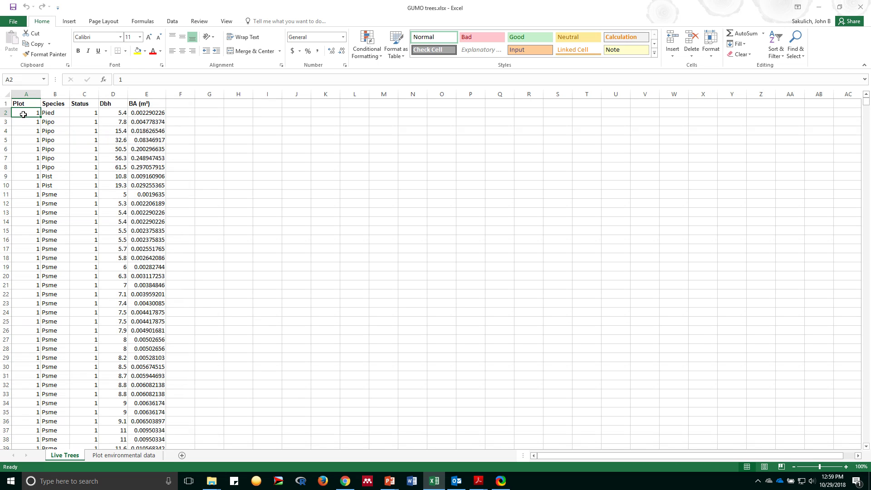
{"action": "left_click", "coordinate": [60, 114]}
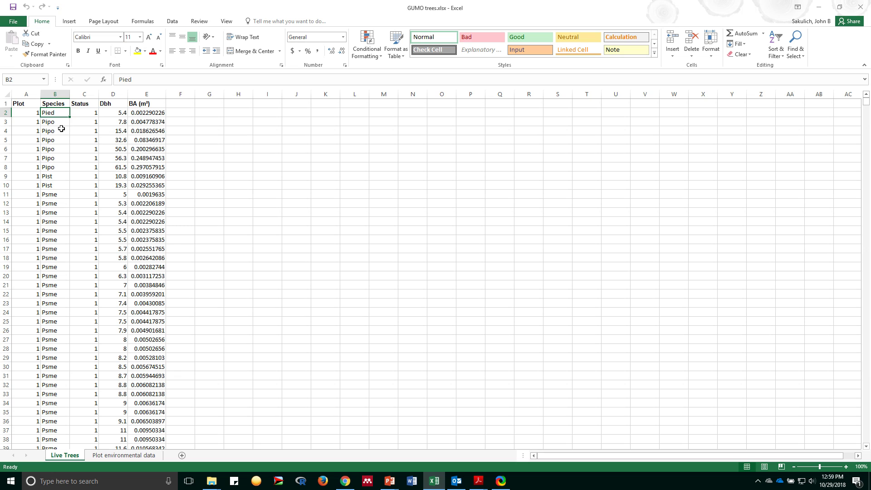
{"action": "key", "text": "Down"}
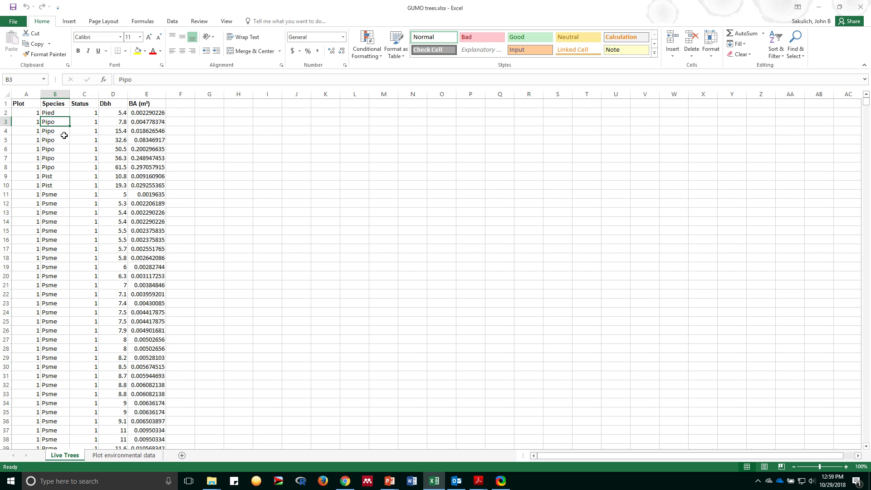
{"action": "left_click_drag", "start_coordinate": [84, 113], "coordinate": [97, 305]}
{"action": "left_click", "coordinate": [111, 117]}
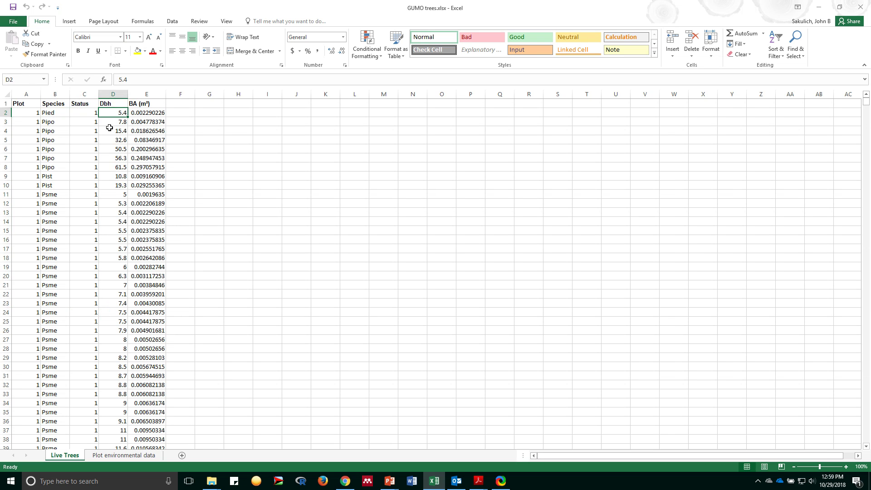
{"action": "left_click_drag", "start_coordinate": [112, 117], "coordinate": [118, 237]}
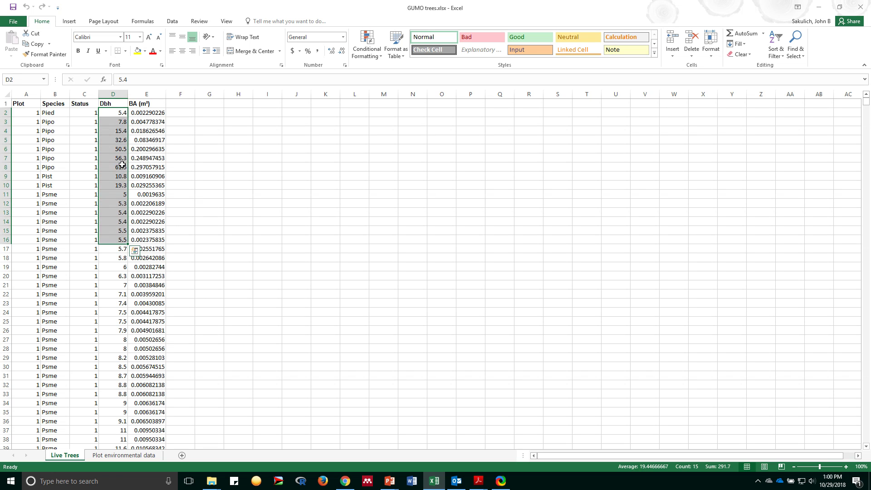
Step: Inspect the basal area formula in cell E2, then return to cell A2
{"action": "left_click", "coordinate": [113, 114]}
{"action": "left_click", "coordinate": [151, 115]}
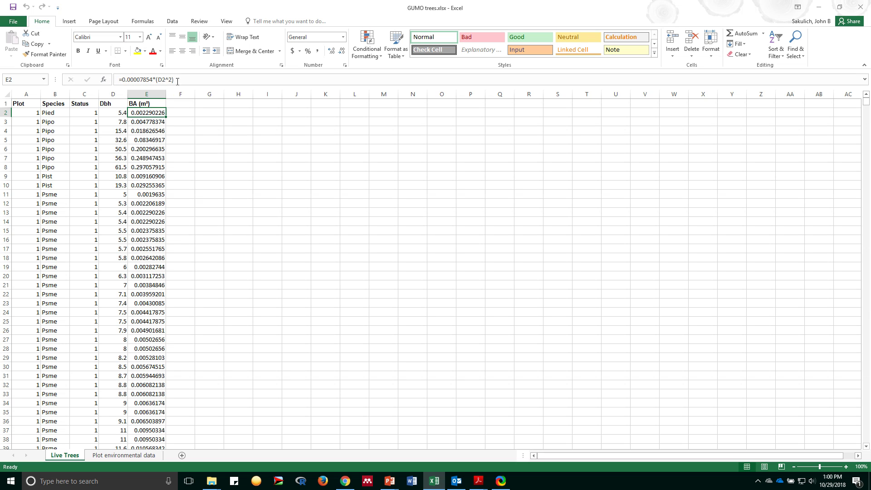
{"action": "left_click", "coordinate": [178, 123]}
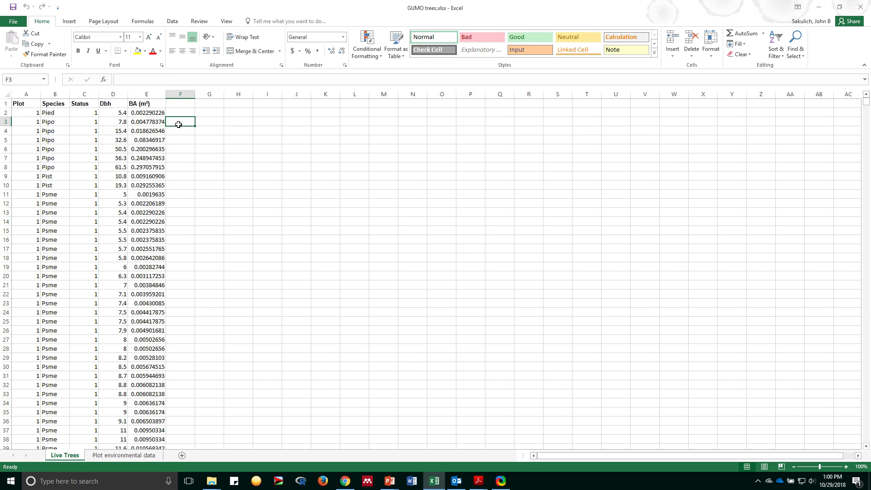
{"action": "left_click", "coordinate": [37, 112]}
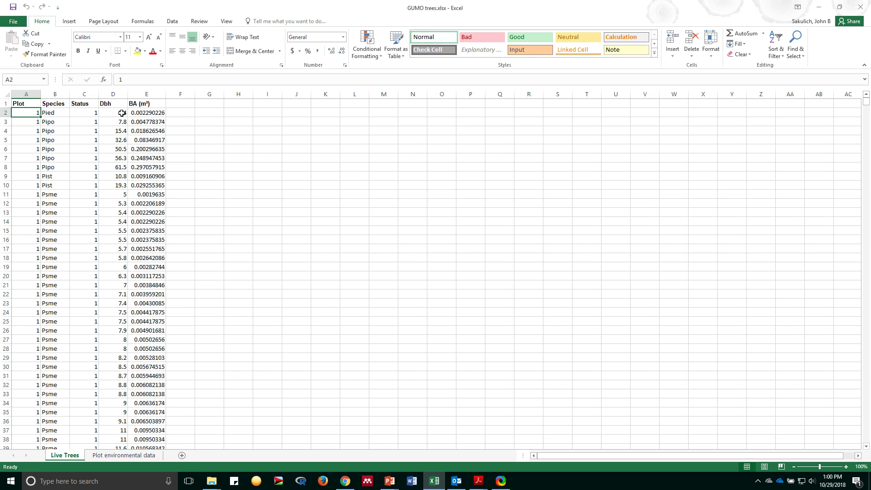
Step: Insert a PivotTable sourced from columns A:E of Live Trees on a new worksheet
{"action": "left_click", "coordinate": [69, 22]}
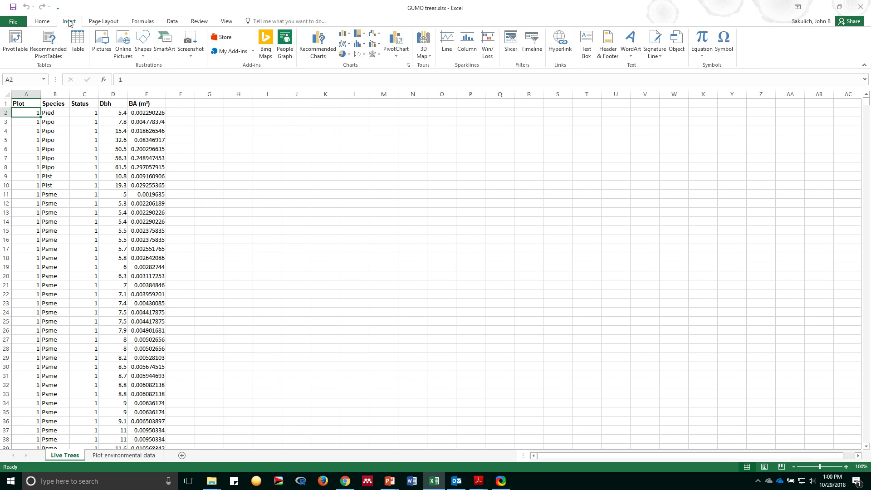
{"action": "left_click", "coordinate": [17, 42]}
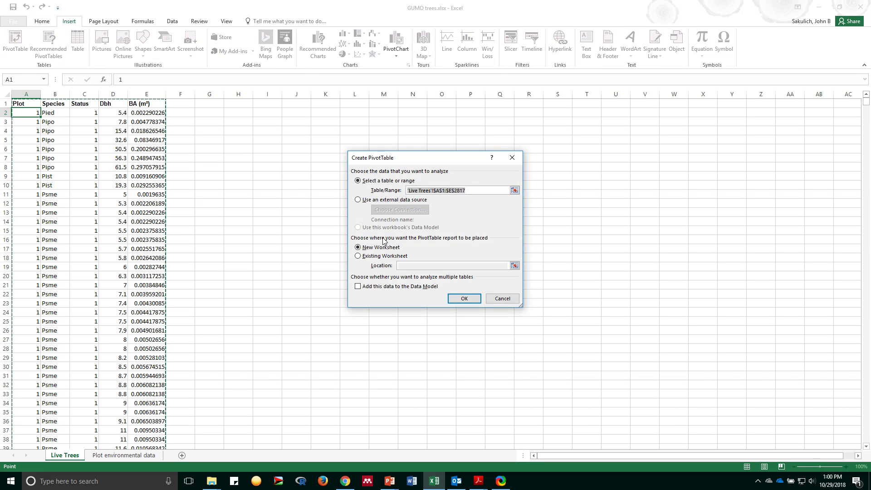
{"action": "left_click", "coordinate": [514, 190]}
{"action": "left_click_drag", "start_coordinate": [25, 94], "coordinate": [138, 94]}
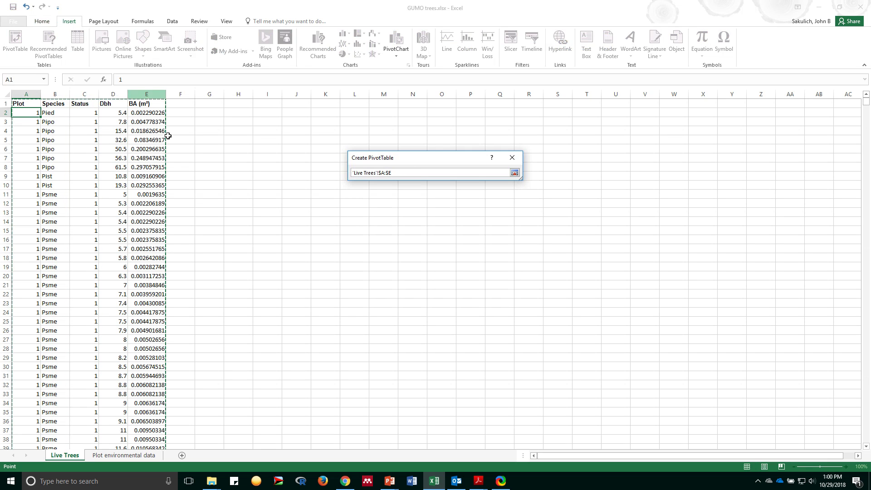
{"action": "left_click", "coordinate": [519, 175]}
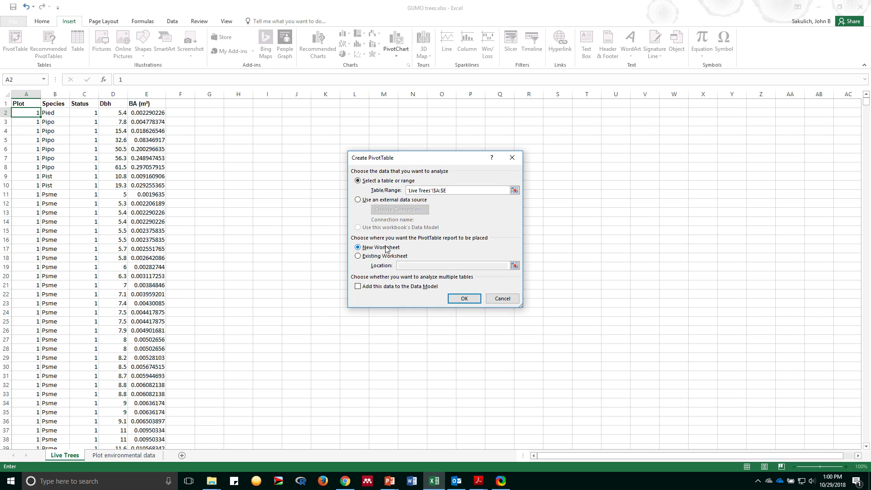
{"action": "left_click", "coordinate": [463, 298]}
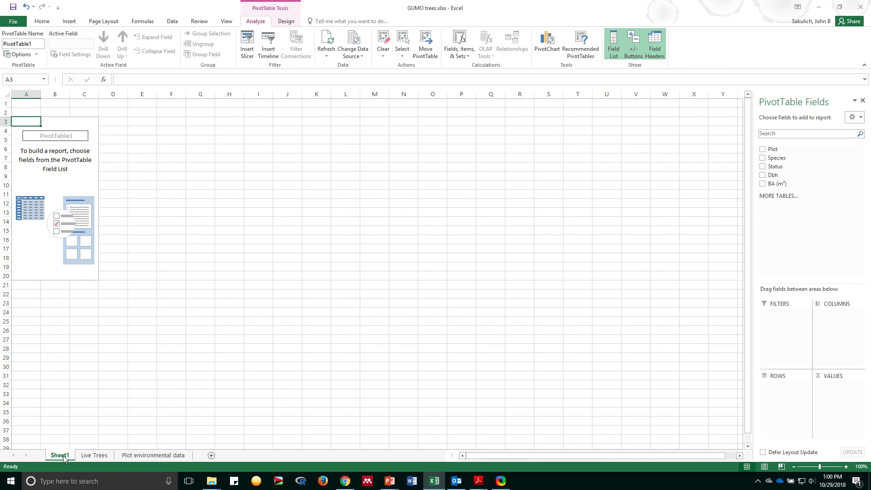
Step: Rename Sheet1 to PIVOT and reselect PivotTable1 to bring back its field list
{"action": "type", "text": "PIVOT"}
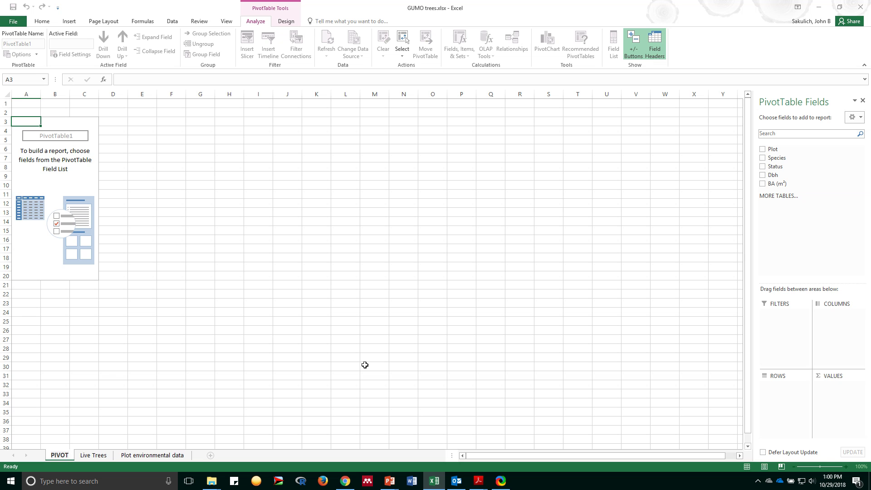
{"action": "left_click", "coordinate": [365, 365]}
{"action": "left_click", "coordinate": [66, 168]}
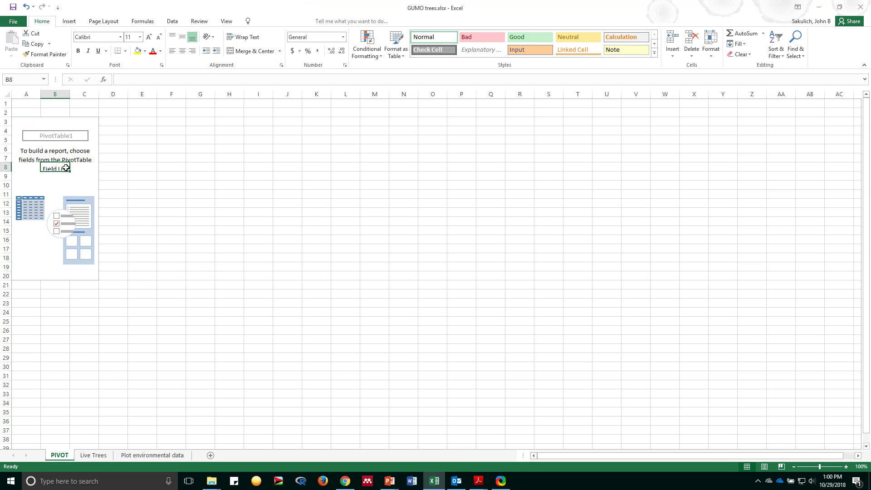
{"action": "left_click", "coordinate": [30, 124]}
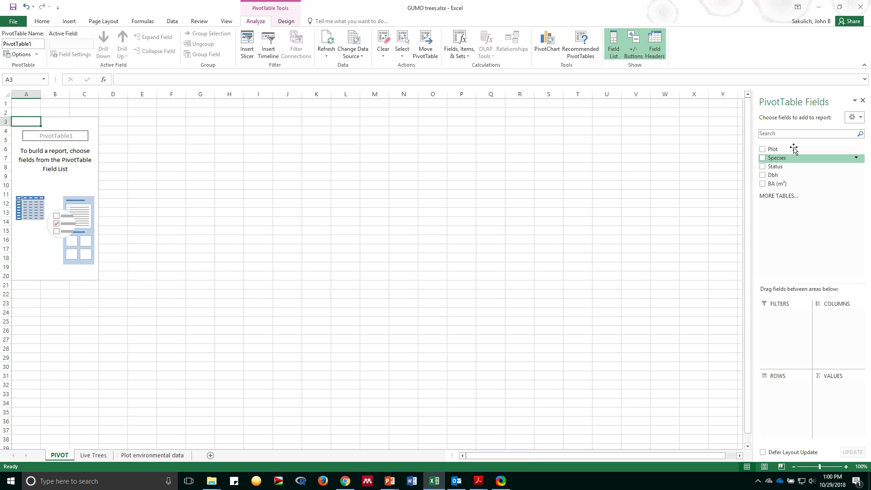
{"action": "left_click_drag", "start_coordinate": [777, 158], "coordinate": [796, 190]}
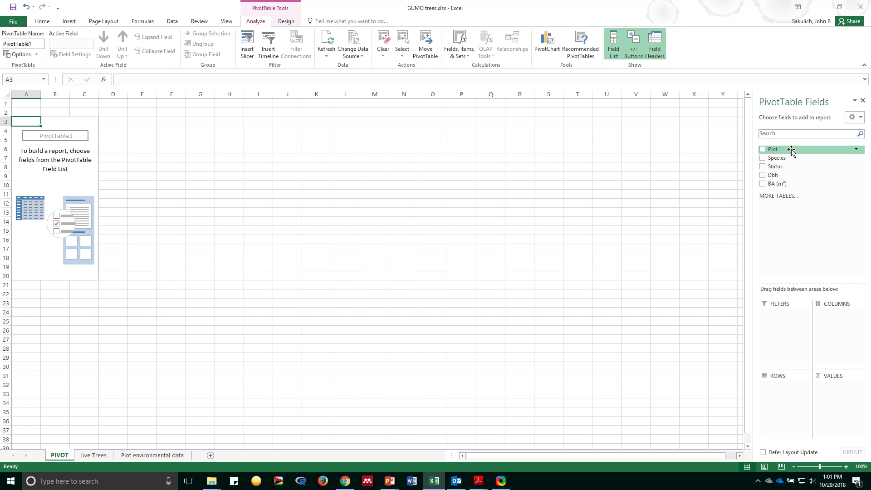
Step: Put Plot in Rows, Species in Columns, and Count of Species in Values
{"action": "left_click_drag", "start_coordinate": [792, 152], "coordinate": [779, 404]}
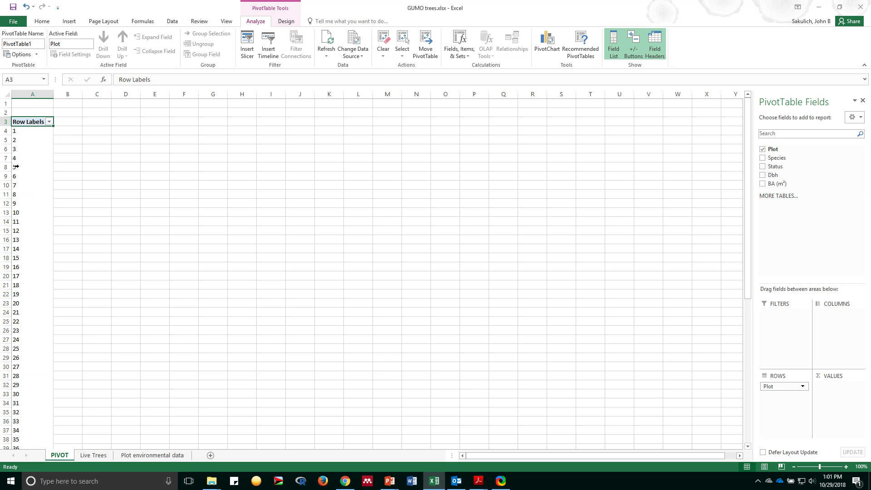
{"action": "scroll", "coordinate": [91, 218], "scroll_direction": "down", "scroll_amount": 16}
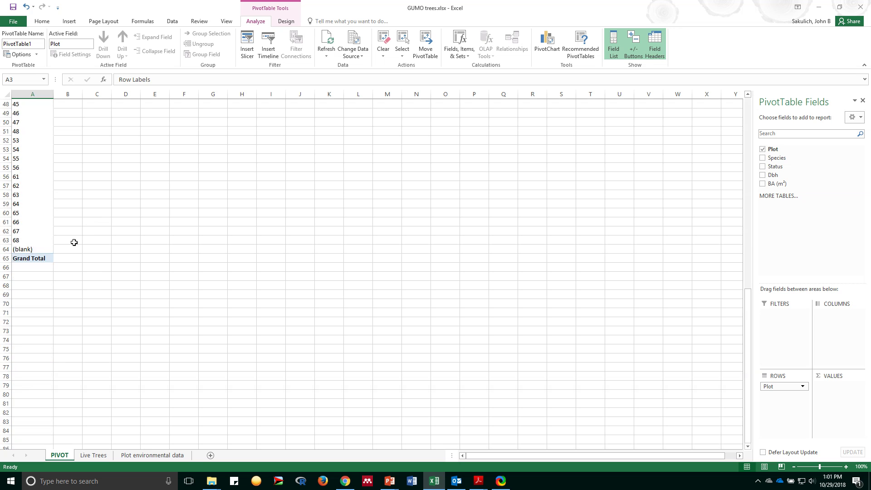
{"action": "scroll", "coordinate": [74, 236], "scroll_direction": "up", "scroll_amount": 16}
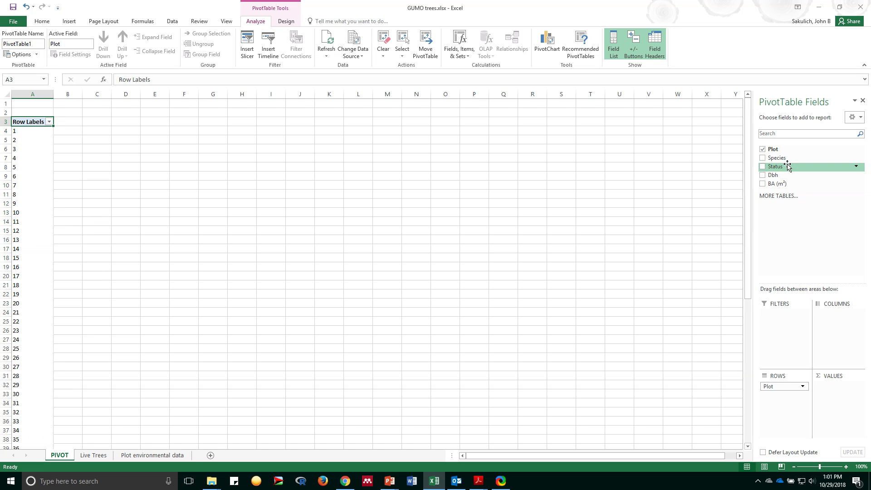
{"action": "left_click_drag", "start_coordinate": [787, 159], "coordinate": [839, 318]}
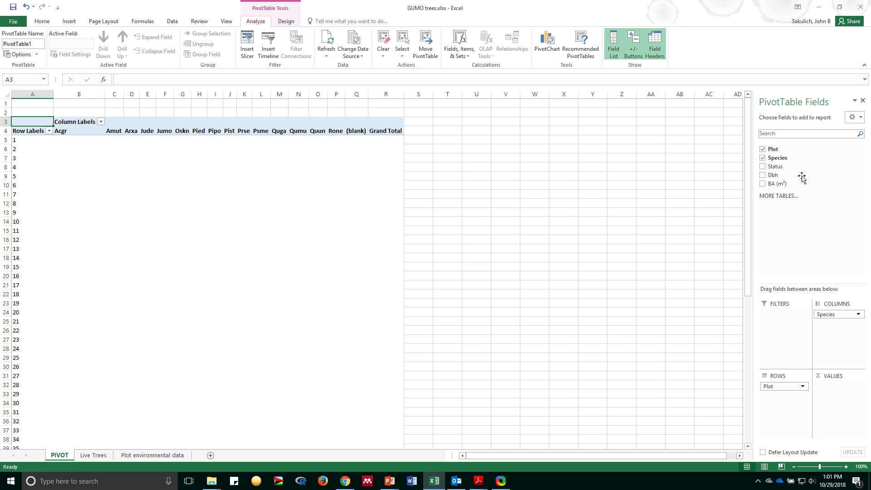
{"action": "left_click_drag", "start_coordinate": [786, 159], "coordinate": [839, 404]}
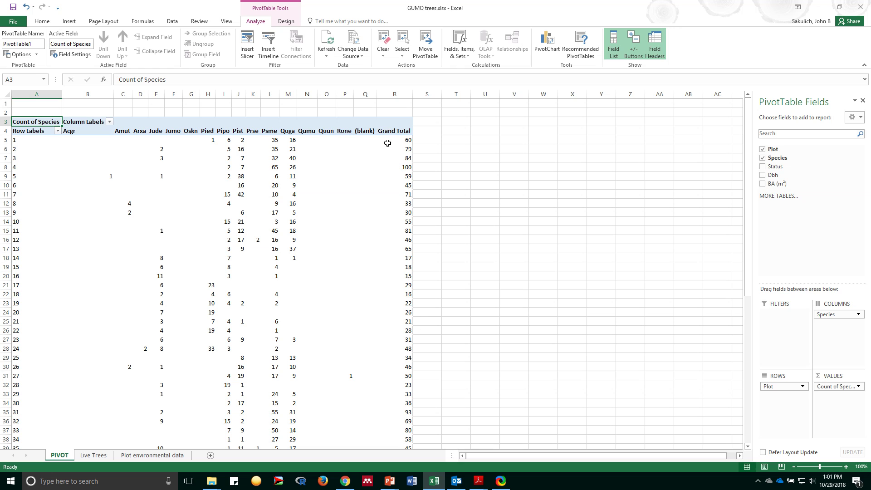
{"action": "mouse_move", "coordinate": [401, 141]}
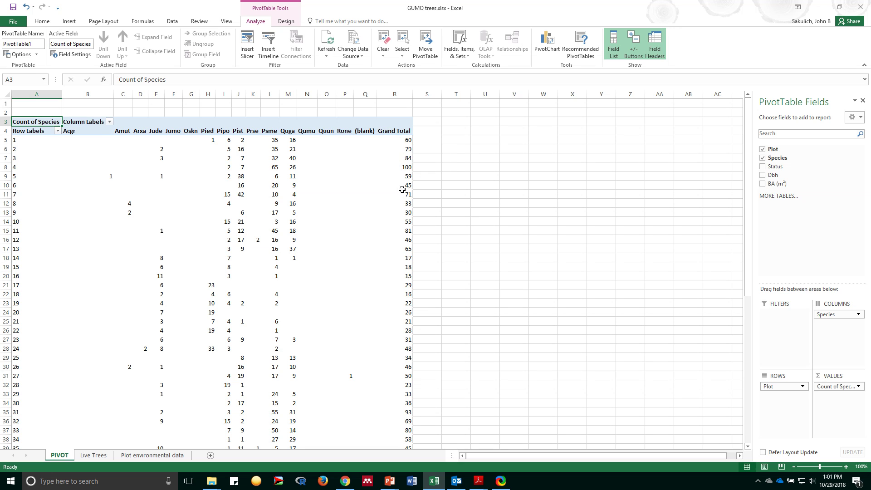
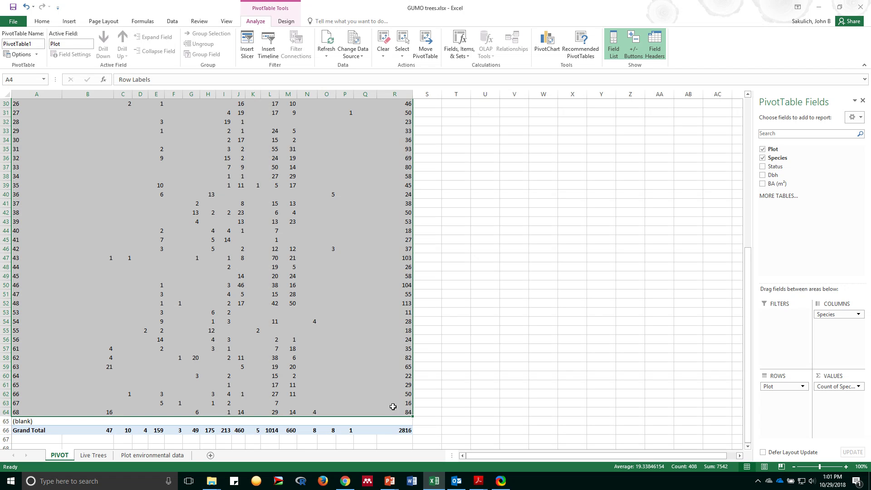
Step: Copy the selected pivot table of plot-by-species counts with Ctrl+C
{"action": "key", "text": "ctrl+c"}
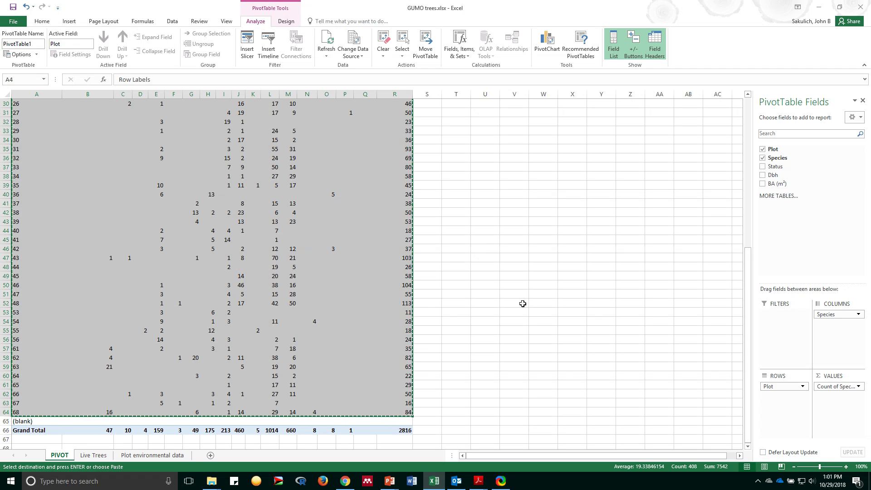
{"action": "scroll", "coordinate": [521, 304], "scroll_direction": "up", "scroll_amount": 5}
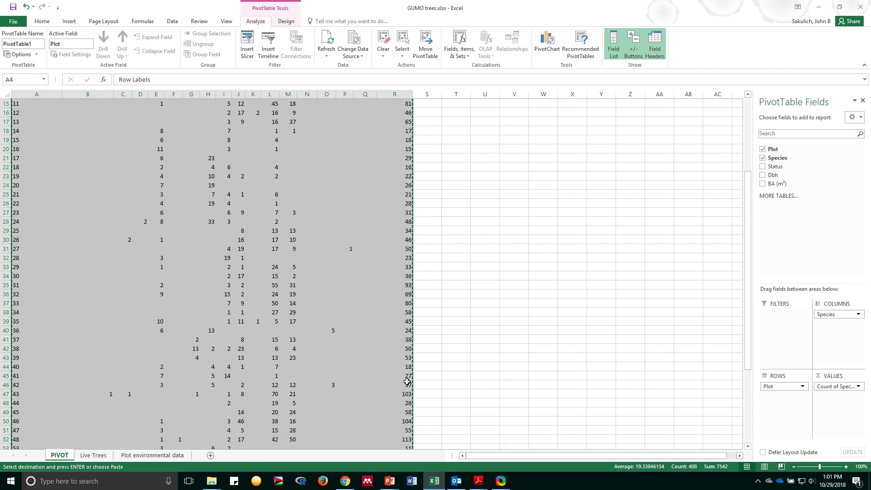
Step: Add a new sheet named IV and paste the pivot counts as values at B2
{"action": "left_click", "coordinate": [210, 455]}
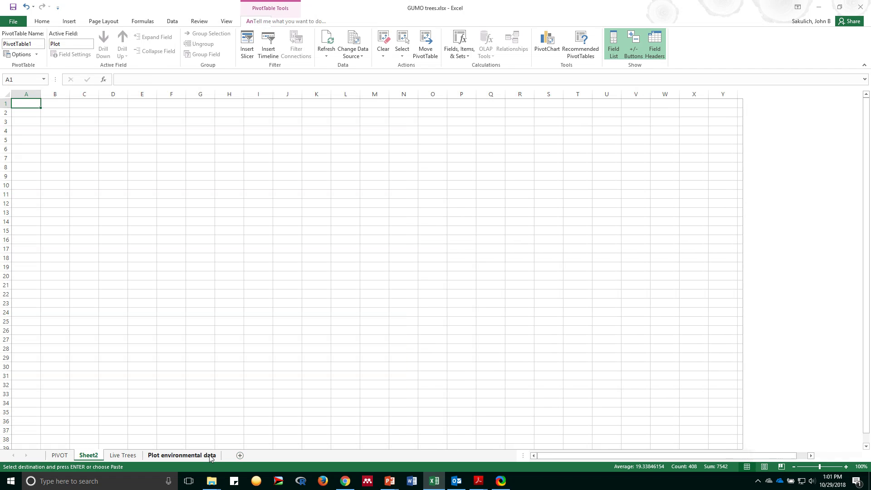
{"action": "double_click", "coordinate": [100, 455]}
{"action": "type", "text": "IV"}
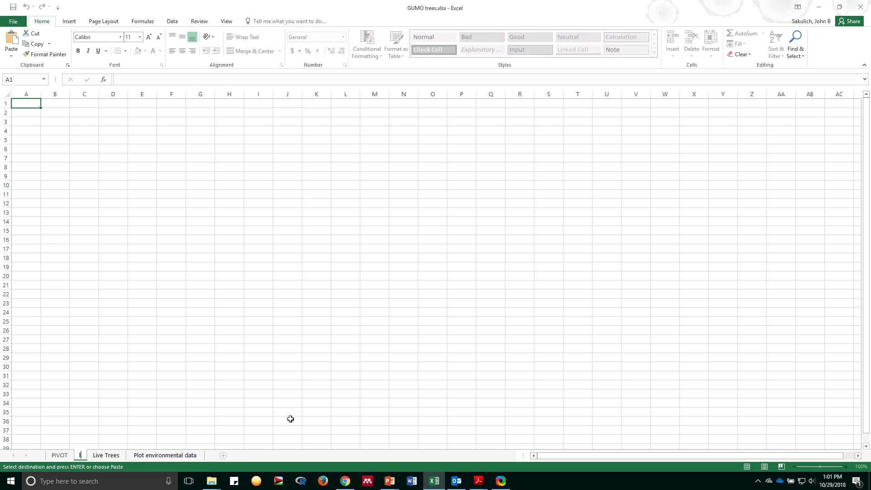
{"action": "left_click", "coordinate": [118, 266]}
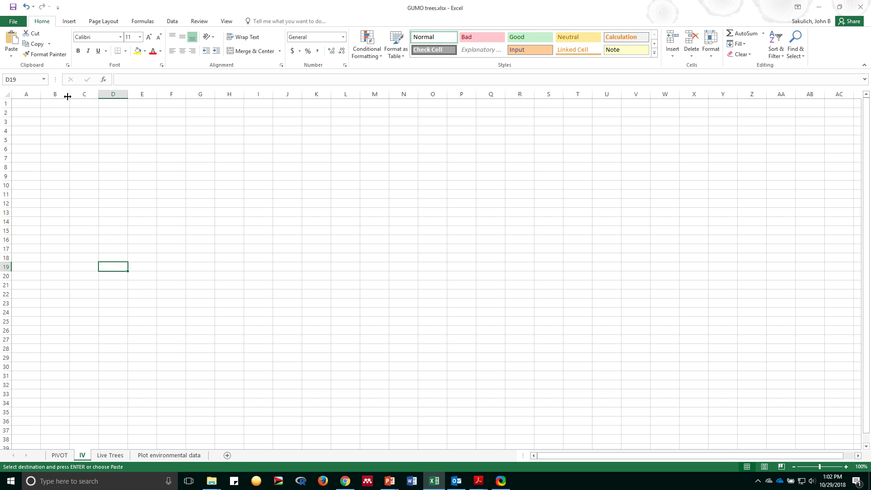
{"action": "left_click", "coordinate": [50, 113]}
{"action": "right_click", "coordinate": [51, 112]}
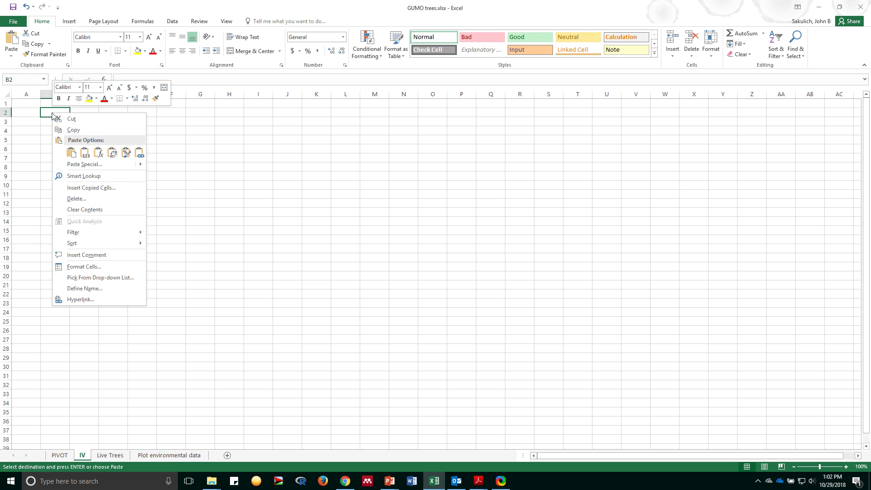
{"action": "left_click", "coordinate": [84, 154]}
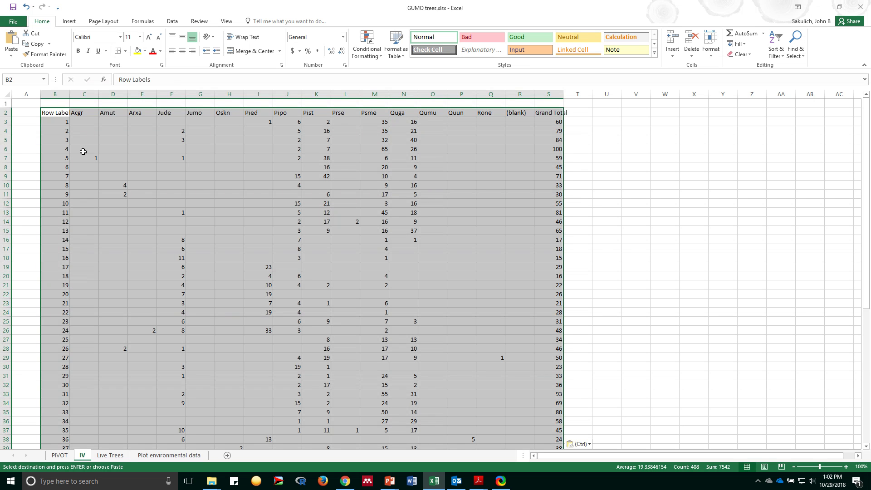
{"action": "left_click", "coordinate": [85, 140]}
Step: Relabel the B2 header as 'Plot' and delete the (blank) species column
{"action": "left_click", "coordinate": [60, 113]}
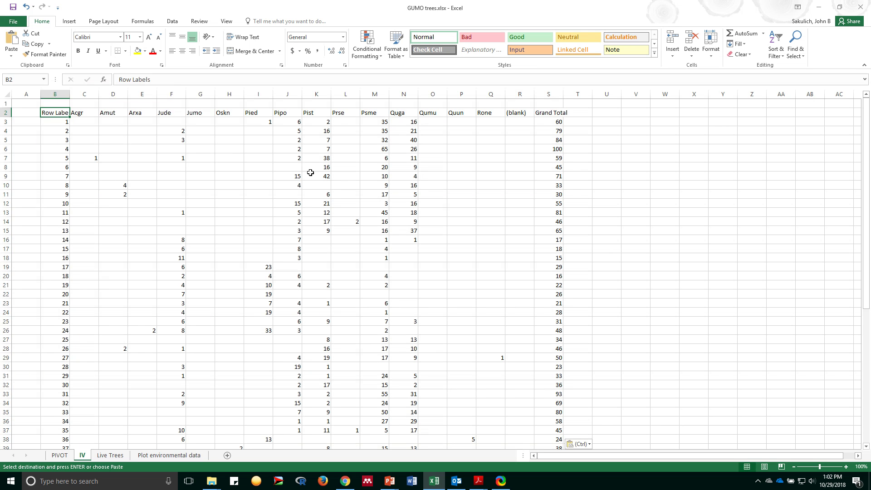
{"action": "type", "text": "Plot"}
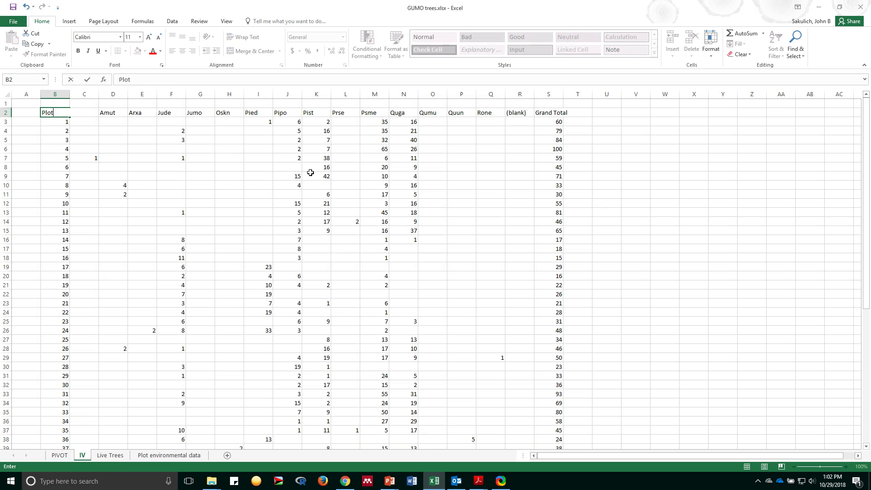
{"action": "left_click", "coordinate": [278, 146]}
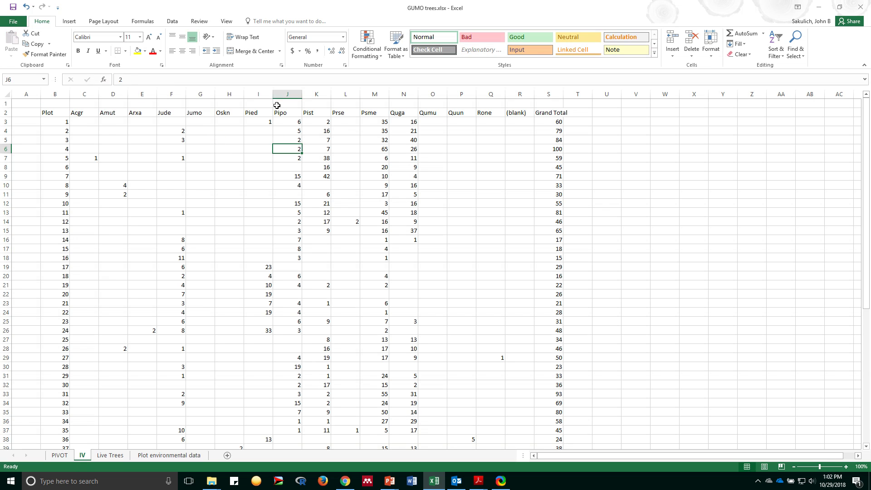
{"action": "left_click", "coordinate": [521, 94]}
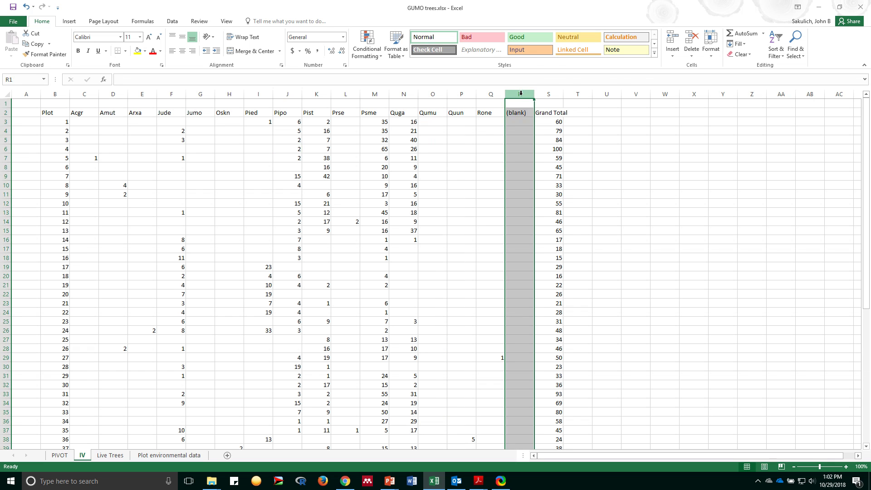
{"action": "right_click", "coordinate": [521, 94]}
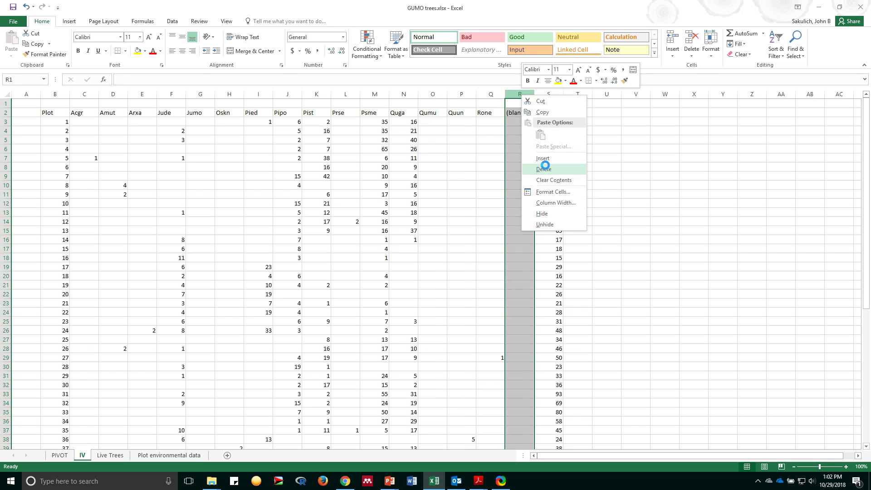
{"action": "left_click", "coordinate": [547, 169]}
{"action": "left_click", "coordinate": [545, 137]}
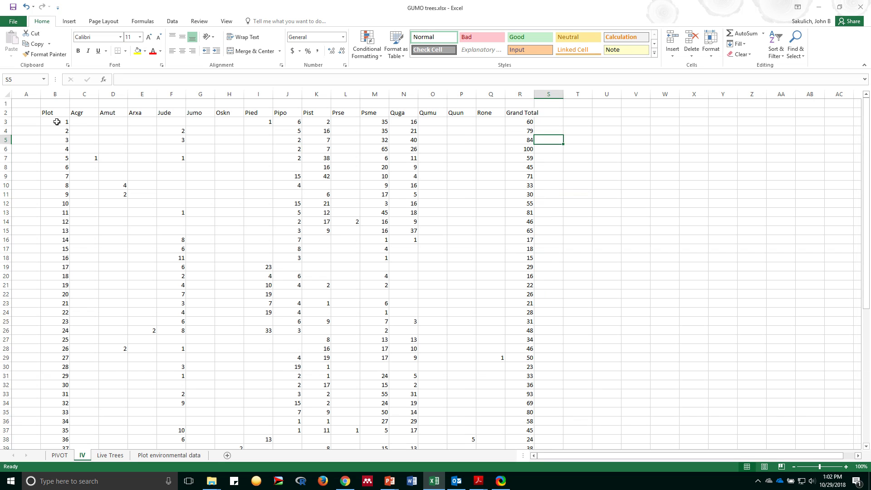
Step: Copy the table B2:R62 and paste a duplicate starting at T2
{"action": "left_click_drag", "start_coordinate": [55, 113], "coordinate": [527, 426]}
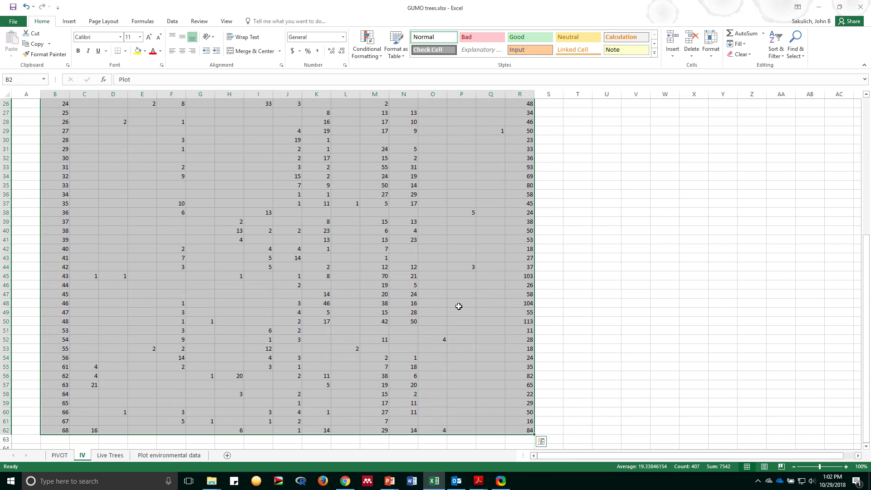
{"action": "right_click", "coordinate": [458, 306]}
{"action": "left_click", "coordinate": [494, 129]}
{"action": "scroll", "coordinate": [617, 175], "scroll_direction": "up", "scroll_amount": 8}
{"action": "left_click", "coordinate": [588, 114]}
{"action": "right_click", "coordinate": [588, 115]}
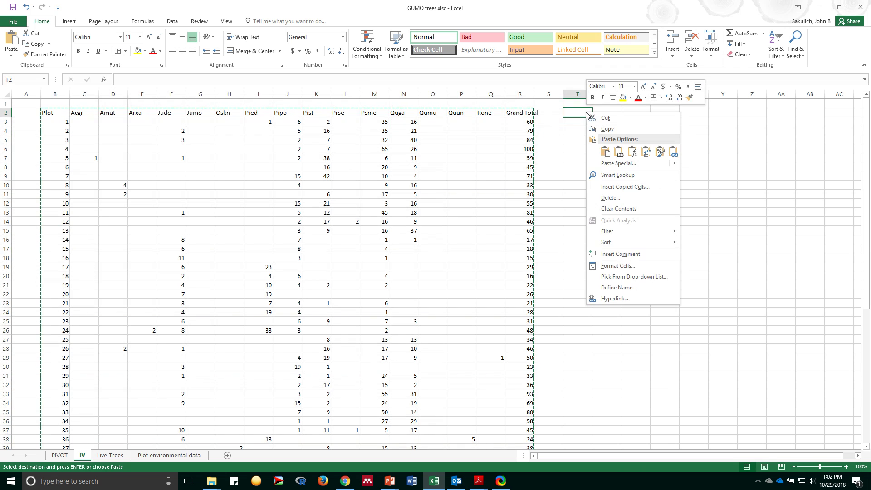
{"action": "left_click", "coordinate": [620, 151]}
{"action": "left_click", "coordinate": [619, 194]}
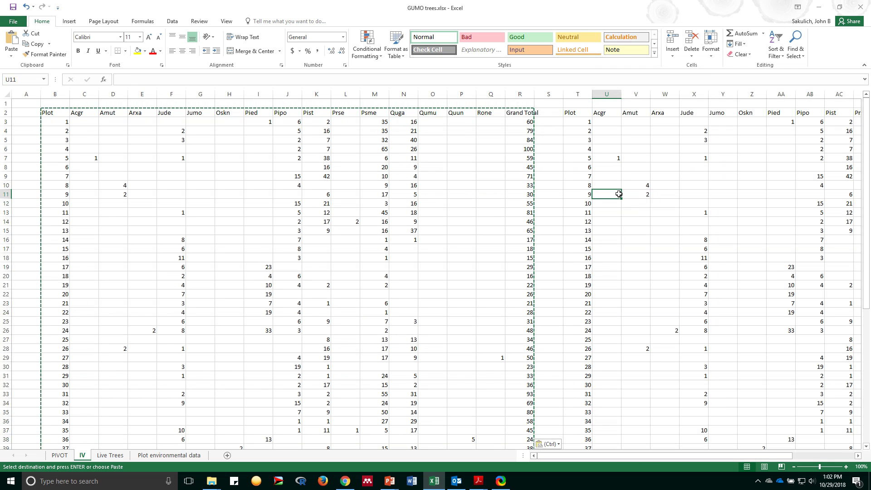
Step: Clear the counts from the copied table and remove its Grand Total heading in AJ2
{"action": "left_click_drag", "start_coordinate": [608, 122], "coordinate": [797, 435]}
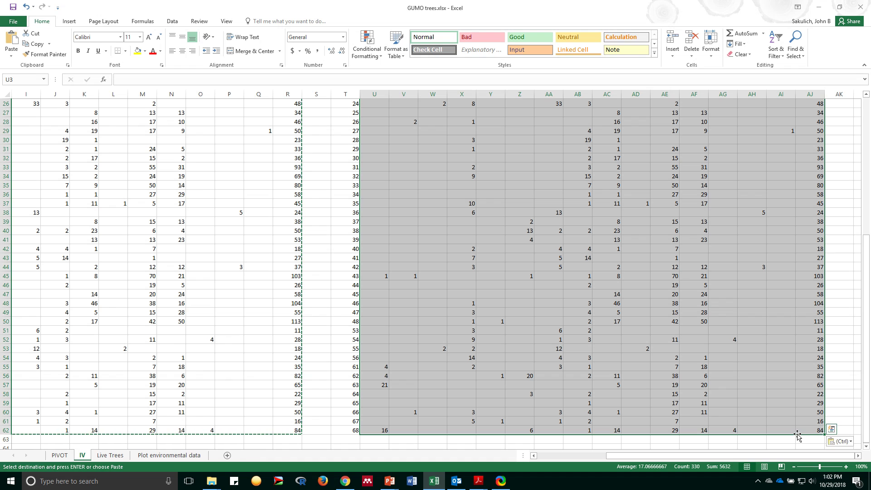
{"action": "key", "text": "ctrl+z"}
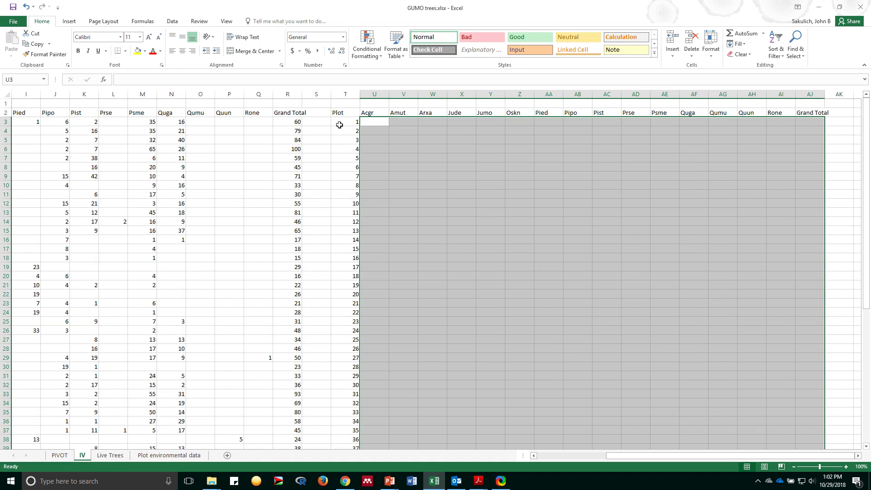
{"action": "left_click", "coordinate": [339, 125]}
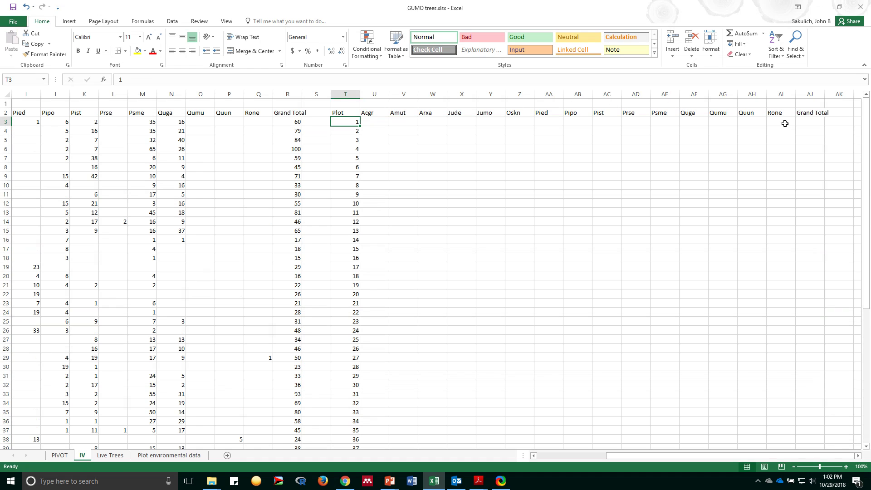
{"action": "left_click", "coordinate": [803, 114]}
{"action": "key", "text": "Delete"}
{"action": "left_click", "coordinate": [783, 162]}
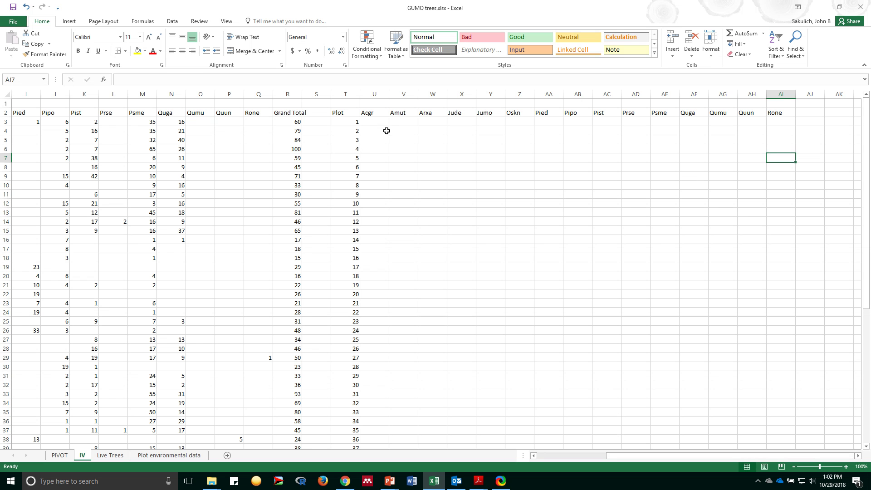
{"action": "left_click_drag", "start_coordinate": [608, 456], "coordinate": [543, 461]}
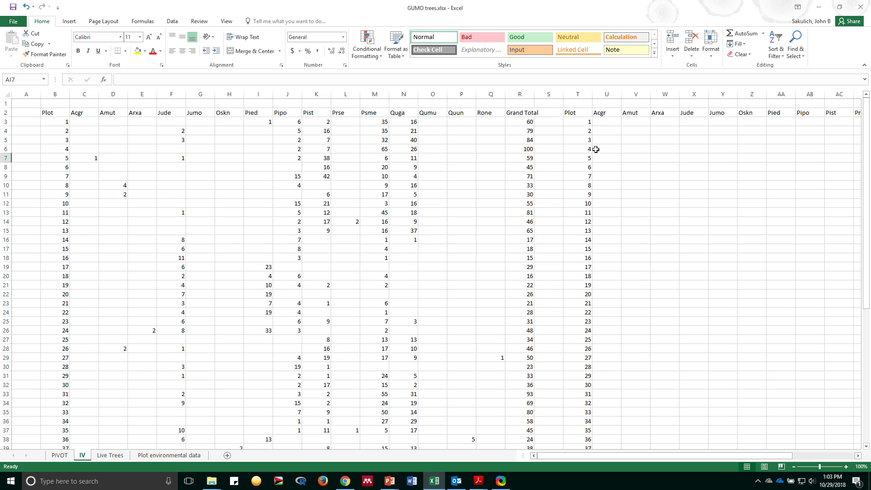
Step: Enter the formula =C3/R3 in U3
{"action": "left_click", "coordinate": [607, 124]}
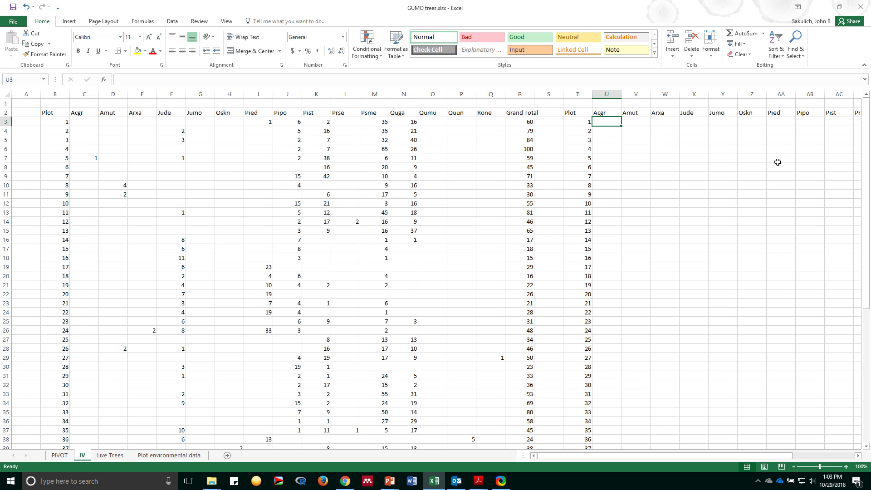
{"action": "type", "text": "="}
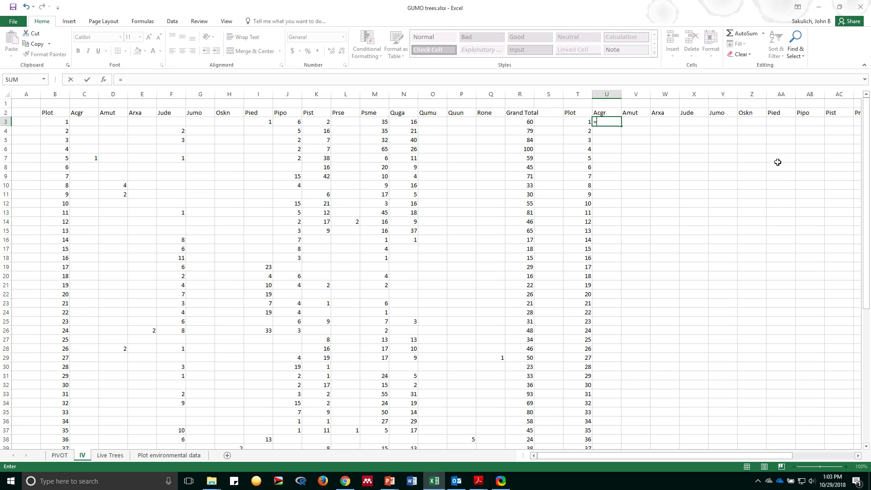
{"action": "left_click", "coordinate": [83, 121]}
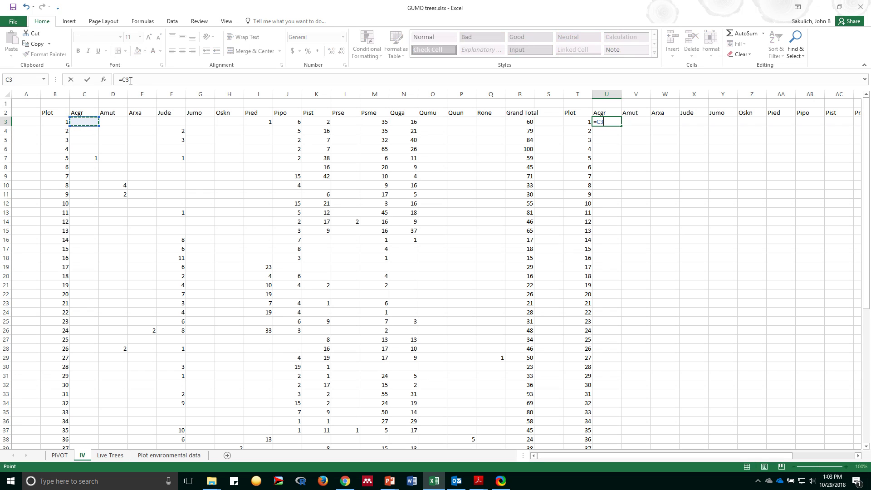
{"action": "left_click", "coordinate": [145, 79]}
{"action": "left_click", "coordinate": [520, 121]}
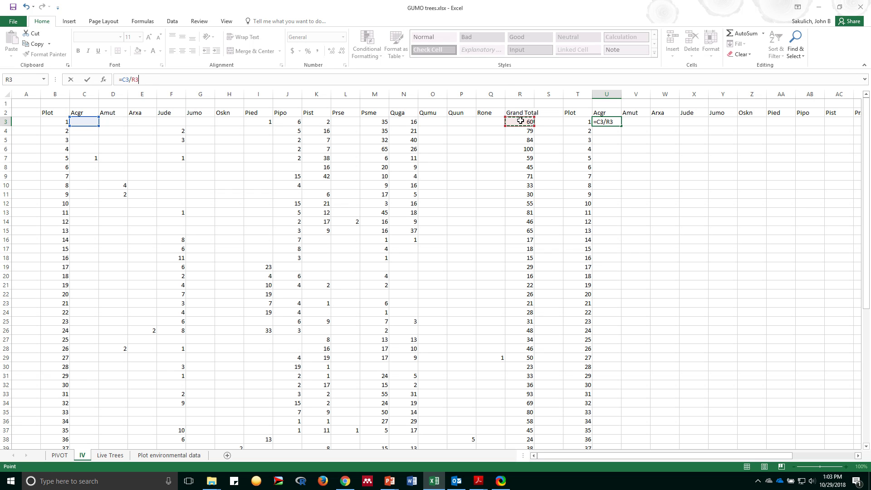
{"action": "key", "text": "Return"}
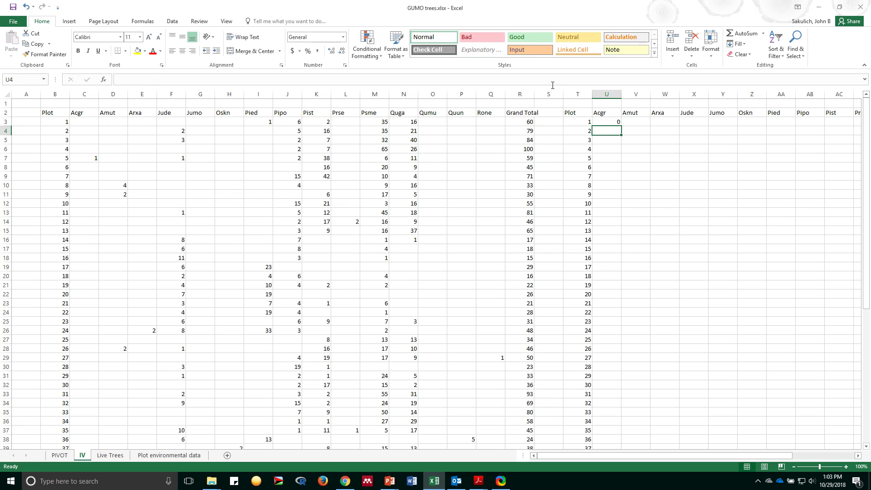
Step: Test-fill U3's formula across and down to row 10, then clear the faulty copies
{"action": "left_click", "coordinate": [610, 122]}
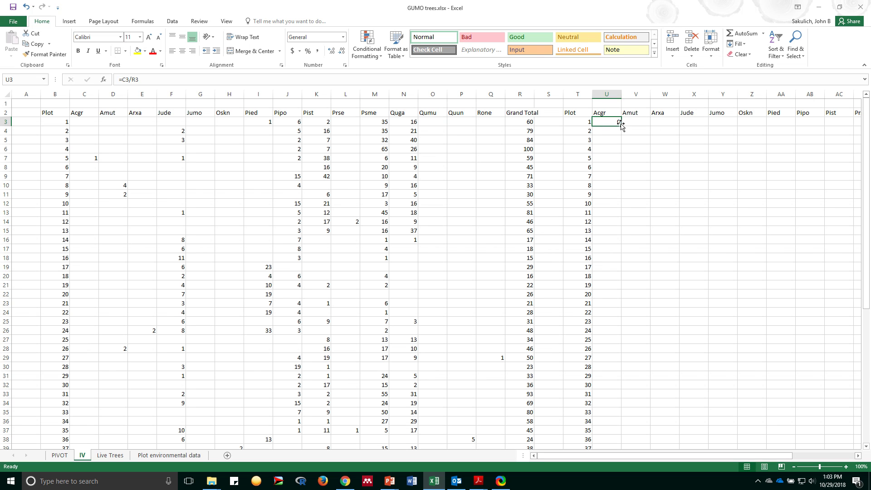
{"action": "left_click_drag", "start_coordinate": [622, 126], "coordinate": [699, 130]}
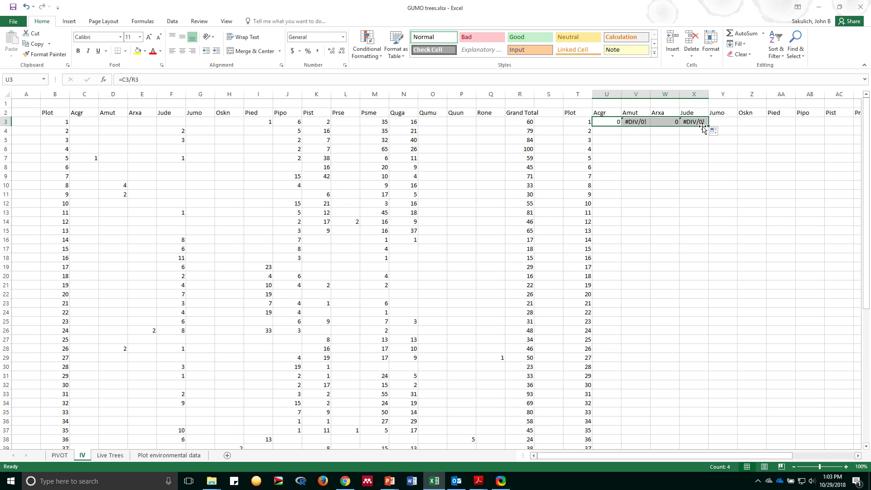
{"action": "left_click_drag", "start_coordinate": [710, 127], "coordinate": [711, 188]}
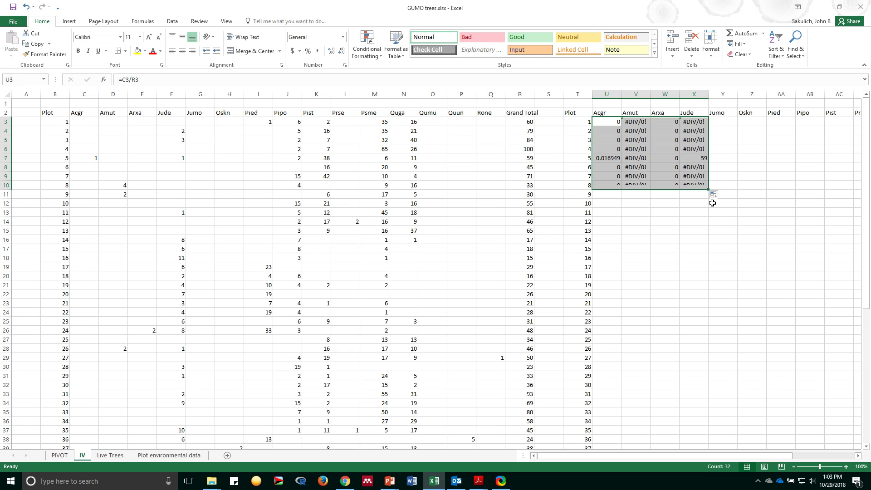
{"action": "left_click", "coordinate": [713, 202]}
{"action": "left_click_drag", "start_coordinate": [631, 122], "coordinate": [682, 184]}
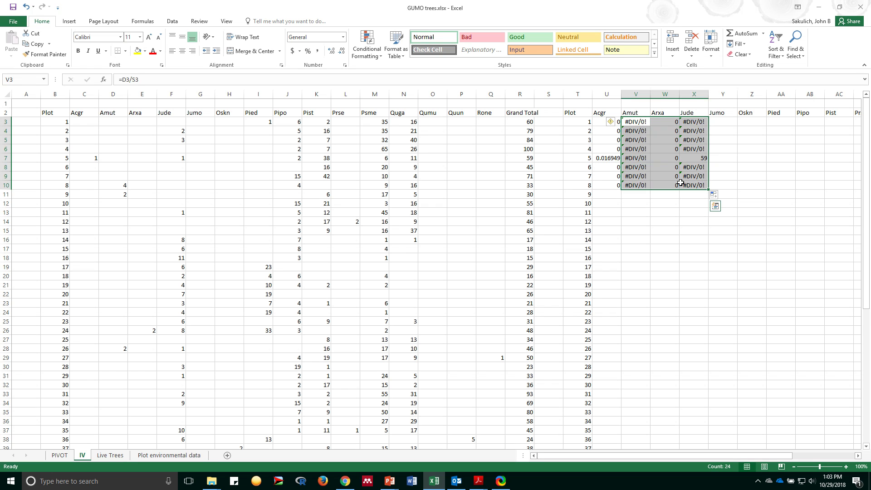
{"action": "key", "text": "Delete"}
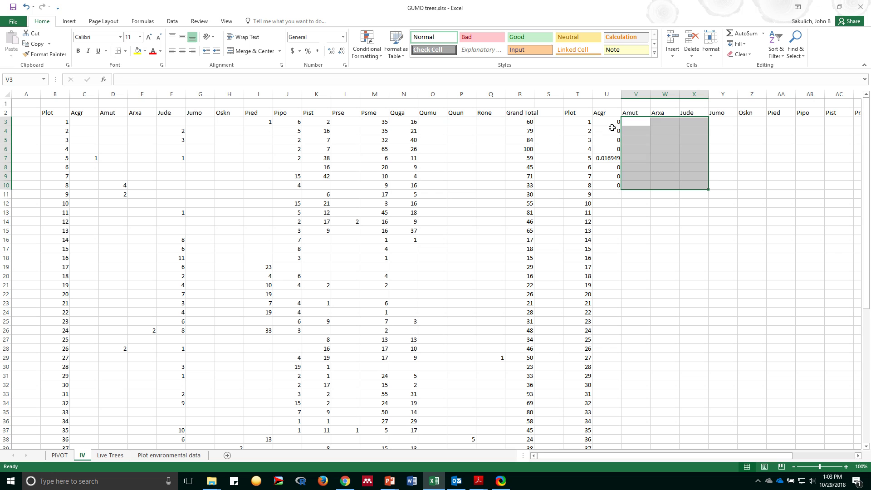
{"action": "left_click_drag", "start_coordinate": [613, 131], "coordinate": [615, 183]}
{"action": "key", "text": "Delete"}
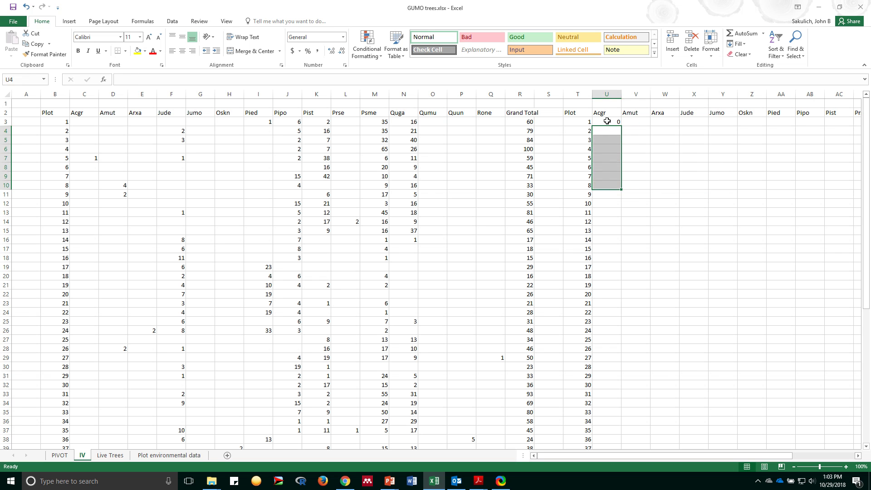
{"action": "left_click", "coordinate": [607, 122]}
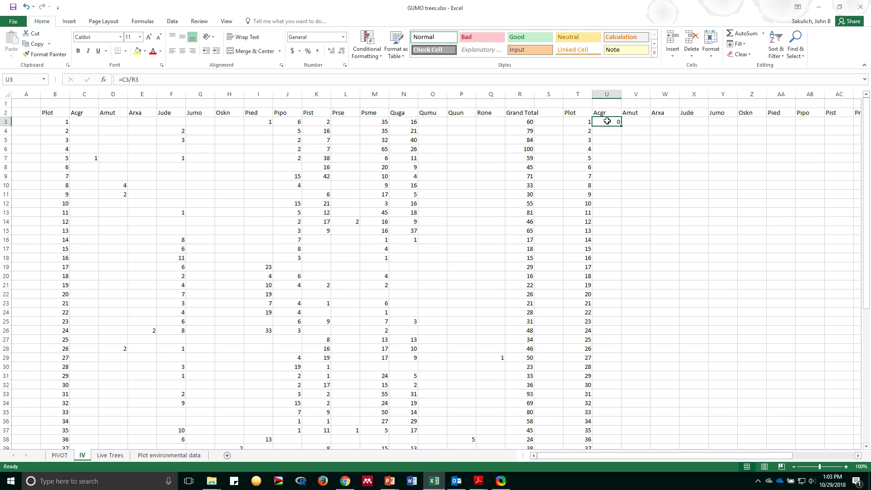
Step: Change U3's formula to =(C3/$R3)*100
{"action": "left_click", "coordinate": [129, 80]}
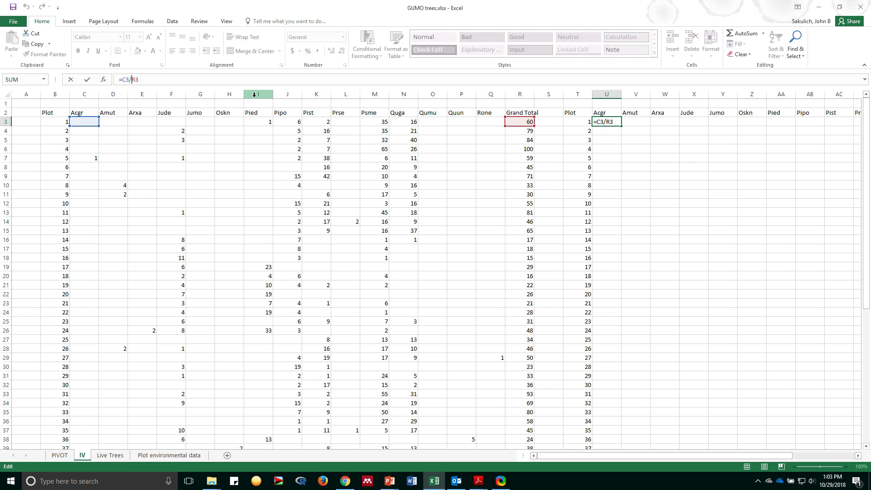
{"action": "type", "text": "$"}
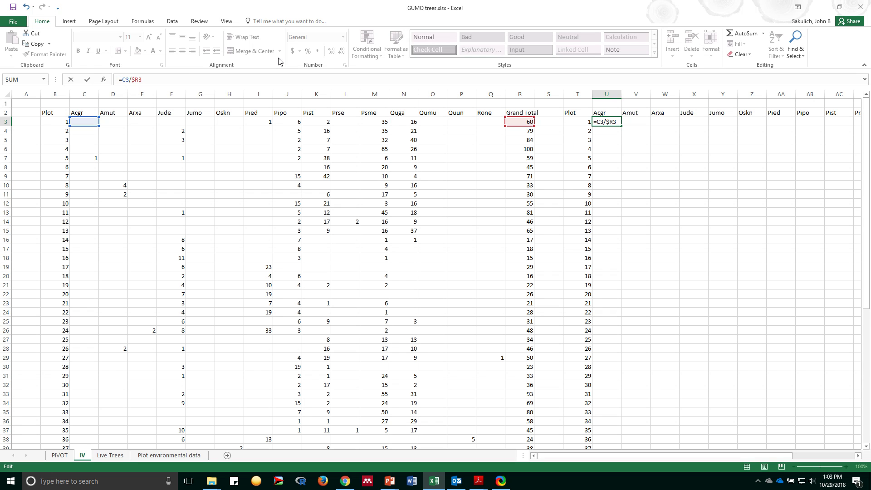
{"action": "type", "text": "("}
{"action": "type", "text": "/"}
{"action": "type", "text": "100"}
{"action": "key", "text": "Return"}
Step: Fill U3's percentage formula right to AI3 and total the row with =SUM(U3:AI3) in AJ3
{"action": "left_click", "coordinate": [608, 120]}
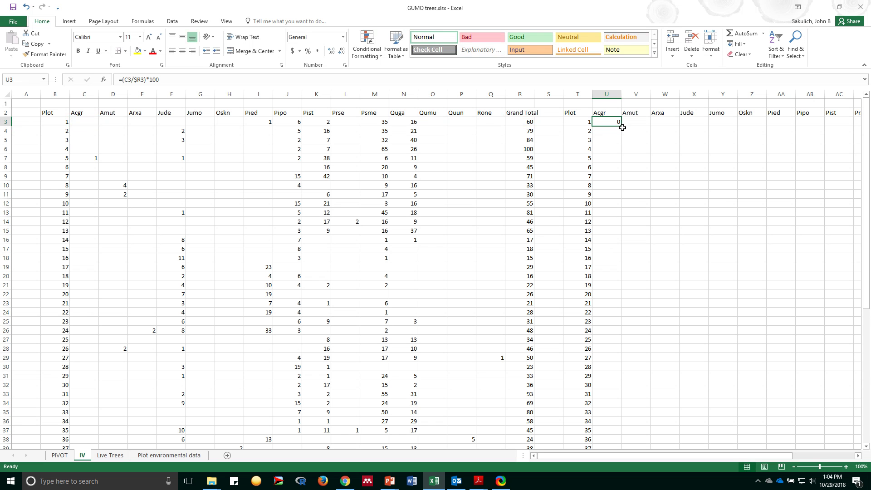
{"action": "left_click_drag", "start_coordinate": [621, 126], "coordinate": [828, 129]}
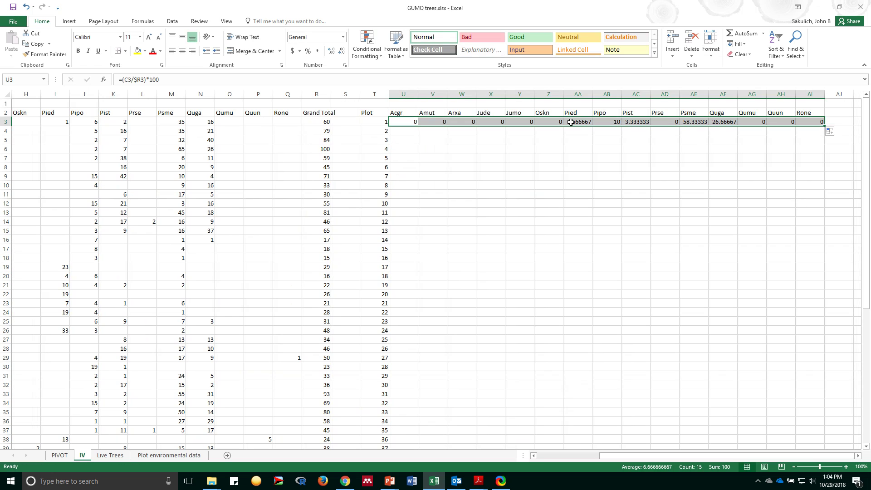
{"action": "left_click", "coordinate": [698, 133]}
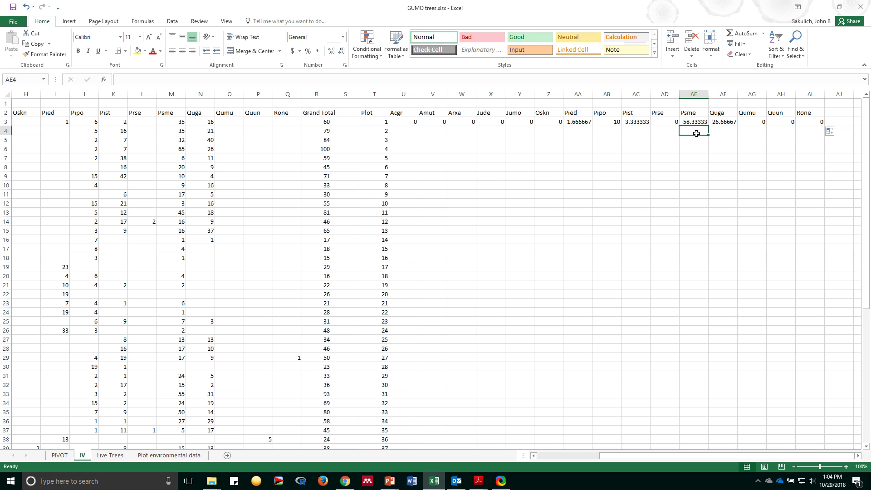
{"action": "left_click", "coordinate": [840, 123]}
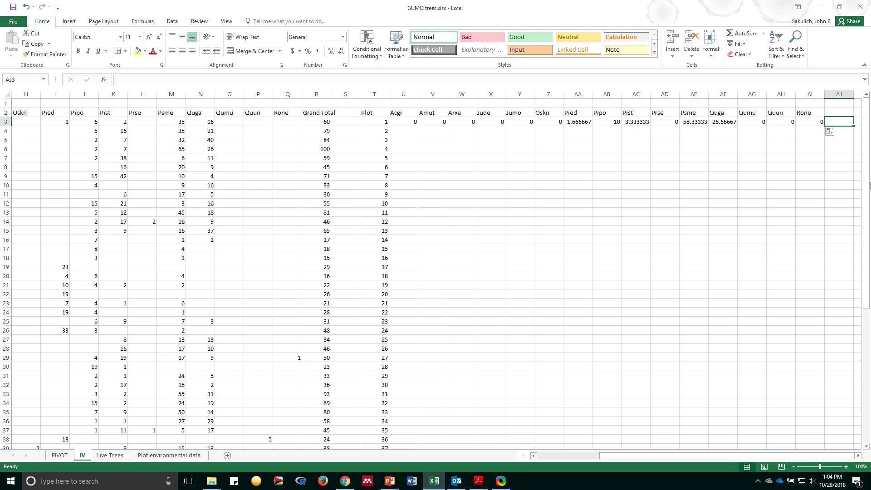
{"action": "type", "text": "=sum("}
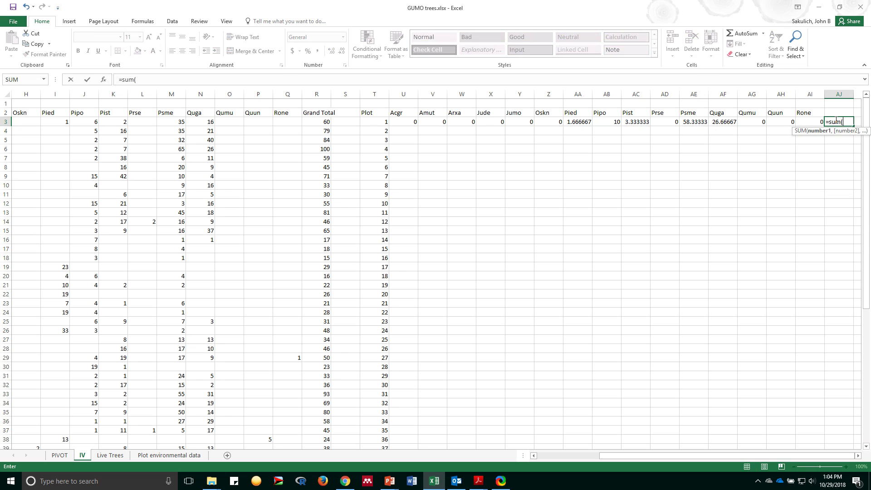
{"action": "left_click_drag", "start_coordinate": [407, 122], "coordinate": [811, 121]}
{"action": "type", "text": ")"}
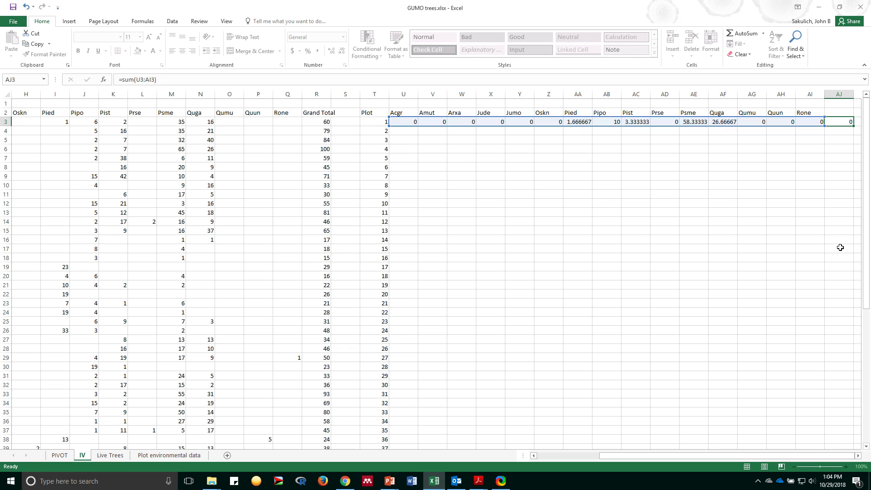
{"action": "key", "text": "Return"}
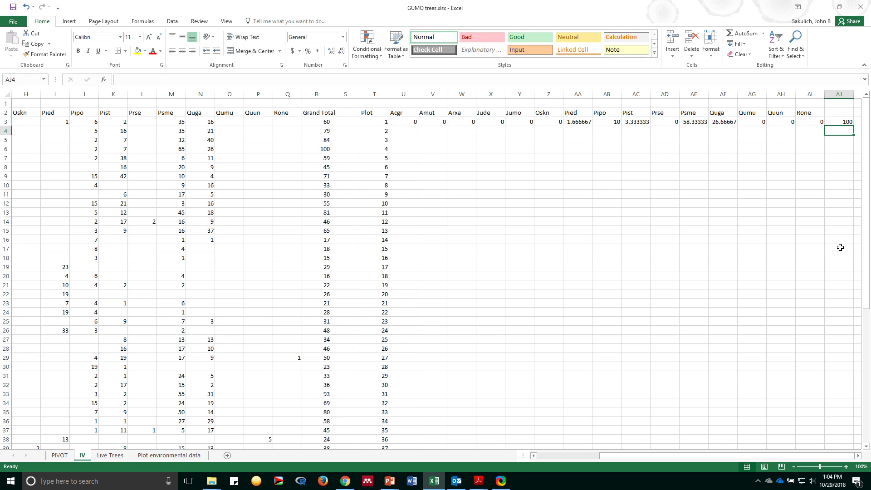
Step: Fill the percentage and total formulas down through plot 68, then select the AJ column of 100 totals
{"action": "left_click", "coordinate": [402, 121]}
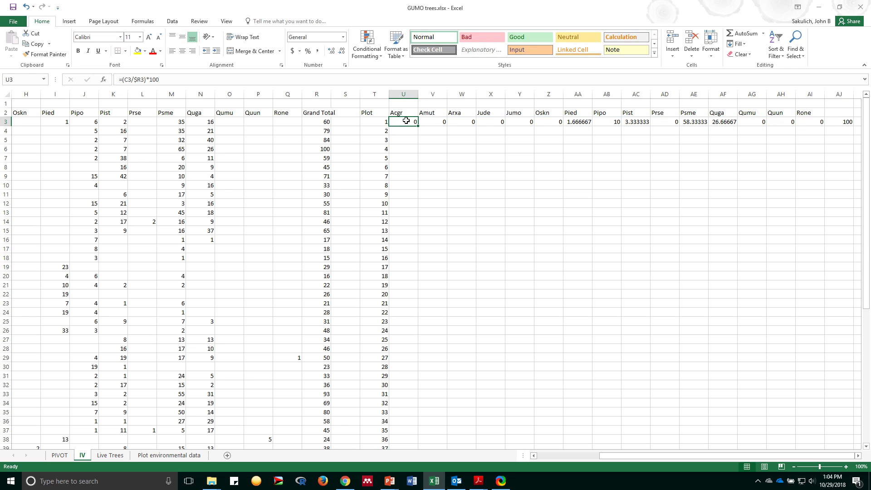
{"action": "left_click_drag", "start_coordinate": [406, 121], "coordinate": [843, 439]}
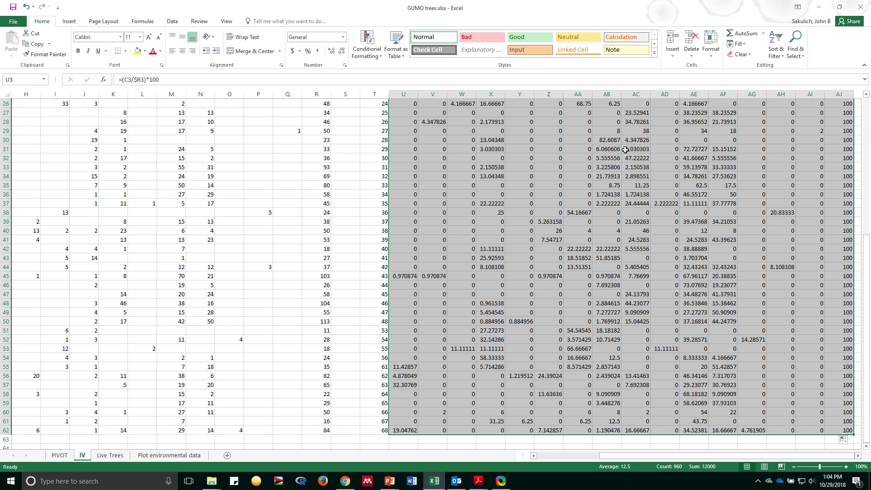
{"action": "scroll", "coordinate": [829, 144], "scroll_direction": "up", "scroll_amount": 8}
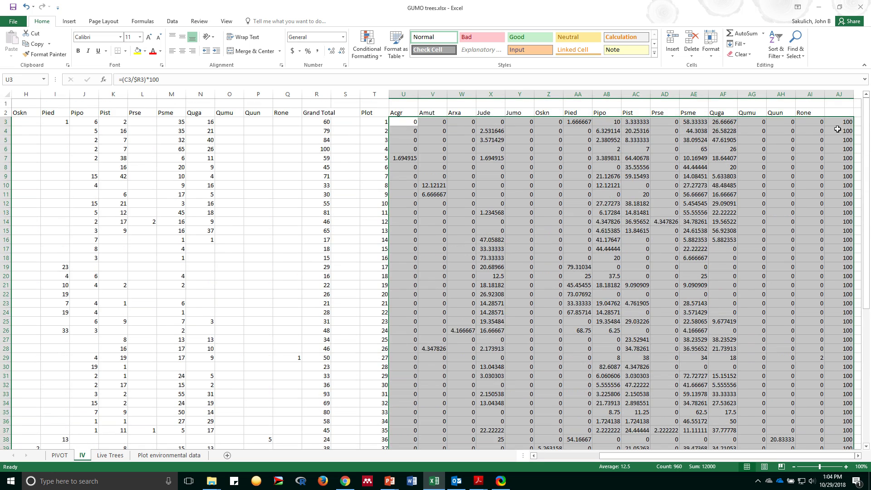
{"action": "left_click", "coordinate": [838, 123]}
{"action": "scroll", "coordinate": [838, 143], "scroll_direction": "down", "scroll_amount": 4}
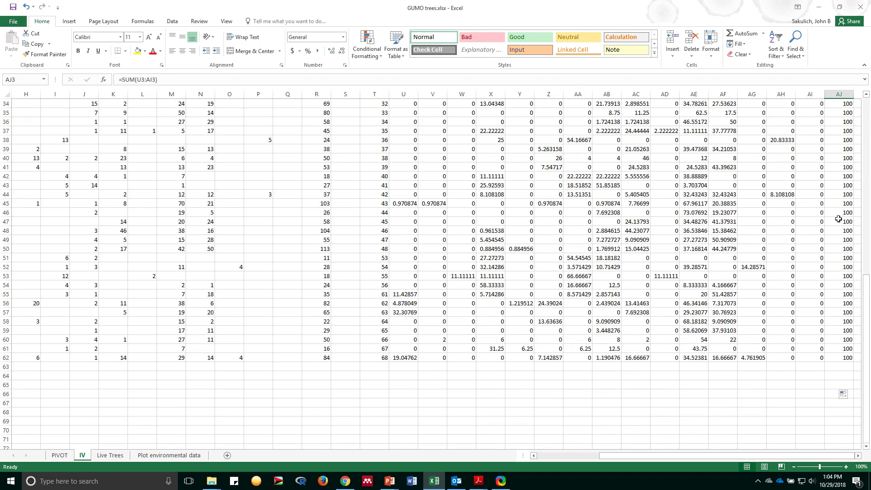
{"action": "scroll", "coordinate": [838, 211], "scroll_direction": "up", "scroll_amount": 4}
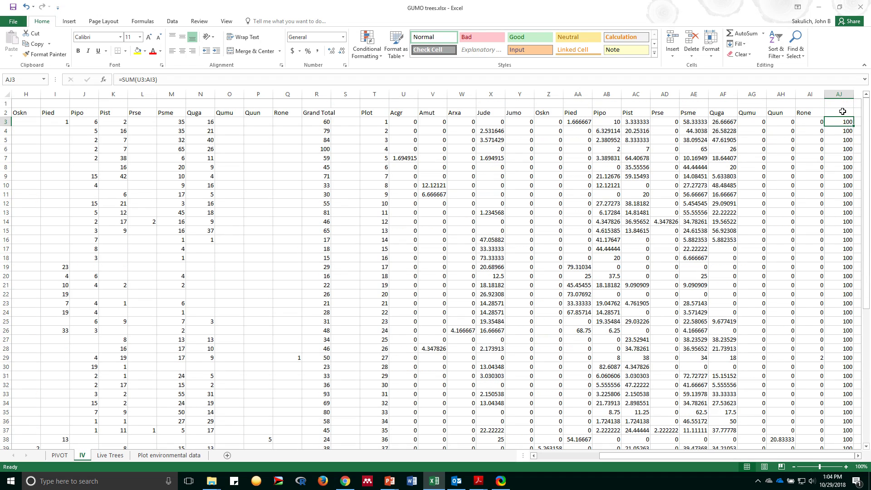
{"action": "left_click_drag", "start_coordinate": [842, 111], "coordinate": [843, 434]}
Step: Clear the AJ check totals and label T1 'Rel. Dens'
{"action": "key", "text": "Delete"}
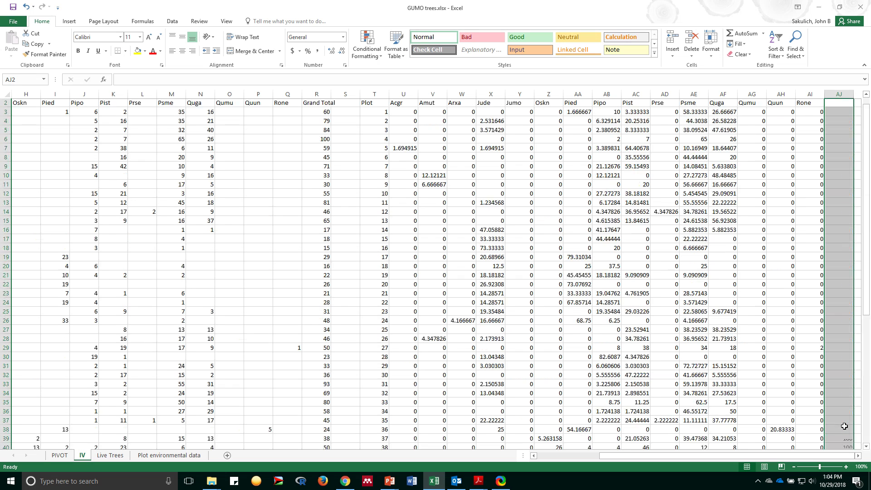
{"action": "left_click", "coordinate": [374, 102]}
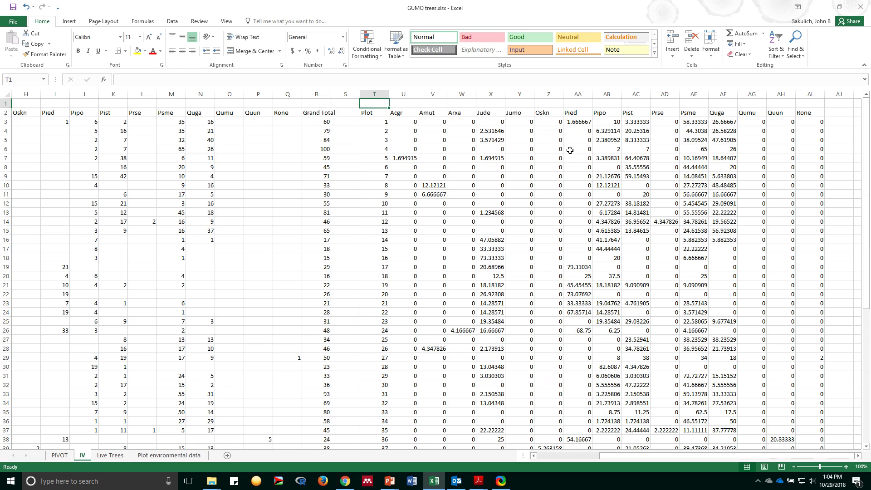
{"action": "type", "text": "Rel. Dens"}
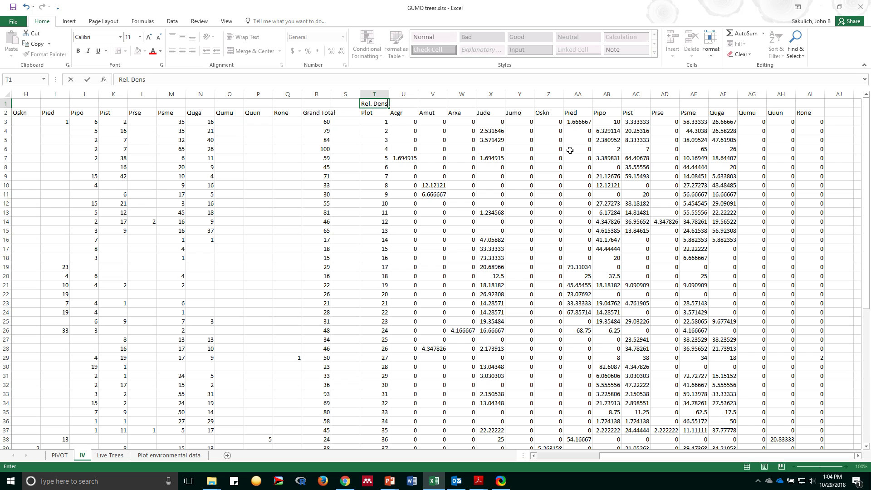
{"action": "key", "text": "Return"}
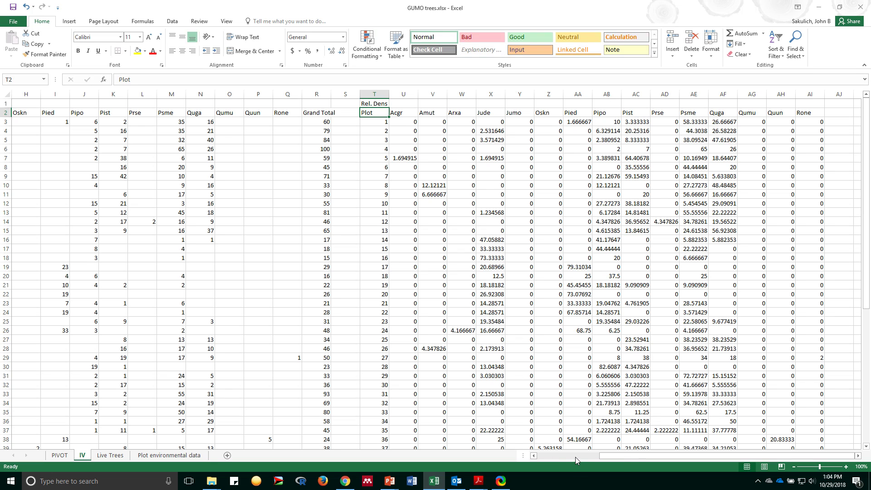
{"action": "left_click", "coordinate": [858, 456]}
{"action": "left_click", "coordinate": [858, 456]}
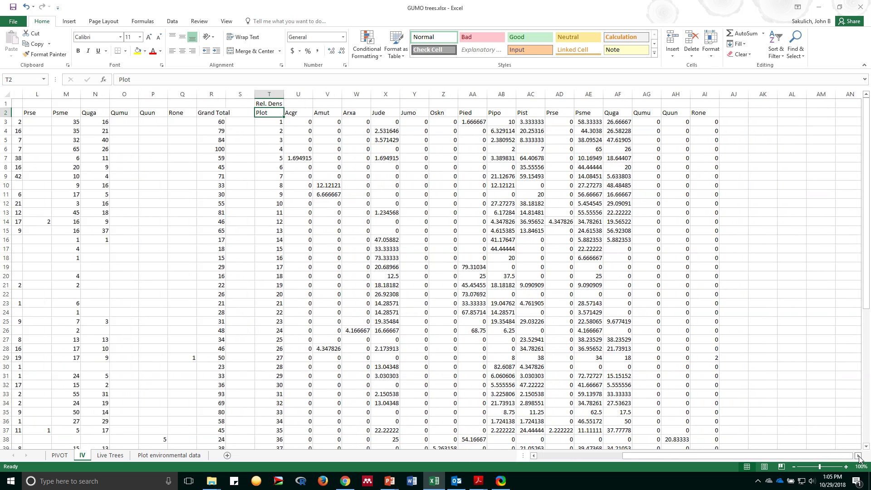
{"action": "left_click", "coordinate": [858, 456]}
Step: On the PIVOT sheet, replace Count of Species with BA (m²) in the pivot's Values
{"action": "left_click", "coordinate": [59, 455]}
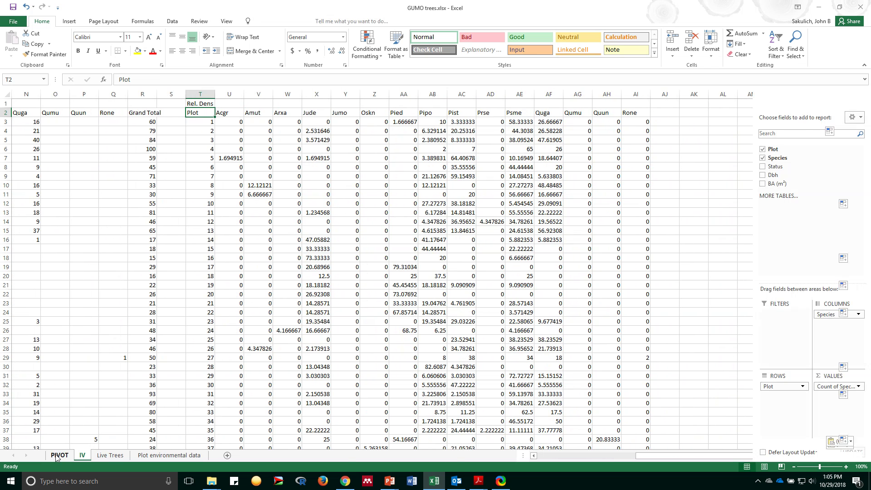
{"action": "key", "text": "ctrl+a"}
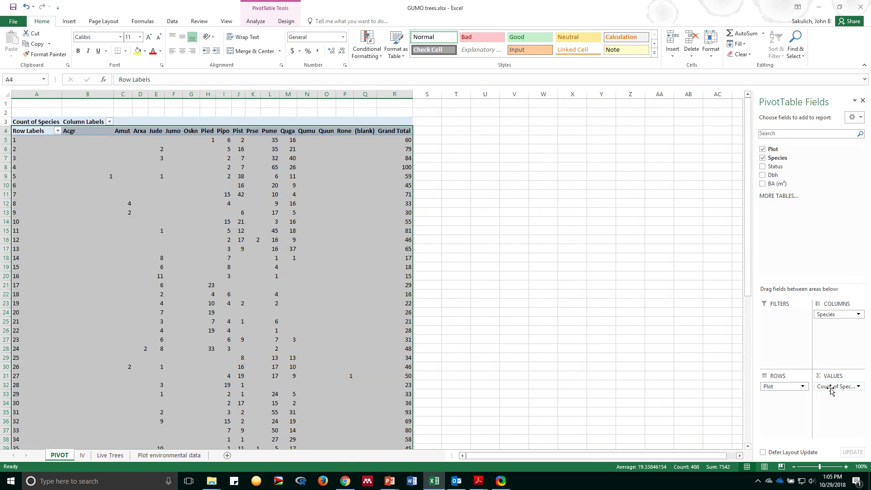
{"action": "left_click_drag", "start_coordinate": [831, 387], "coordinate": [694, 334]}
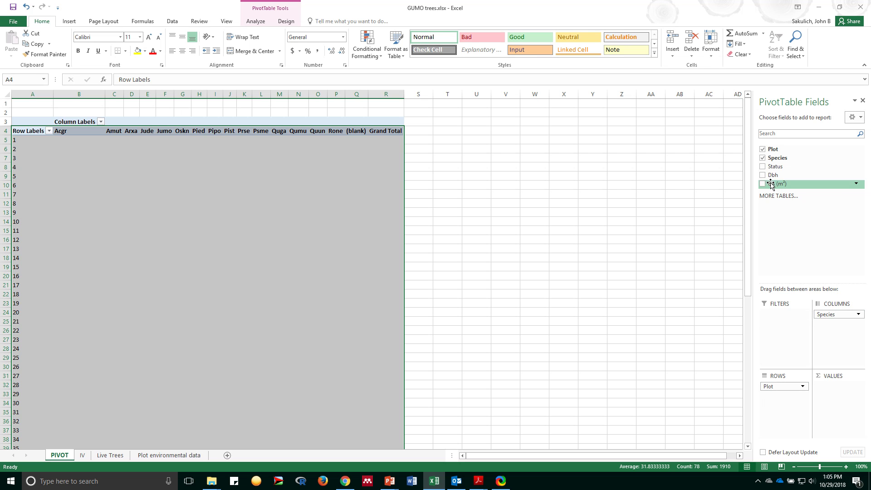
{"action": "left_click_drag", "start_coordinate": [771, 184], "coordinate": [837, 399]}
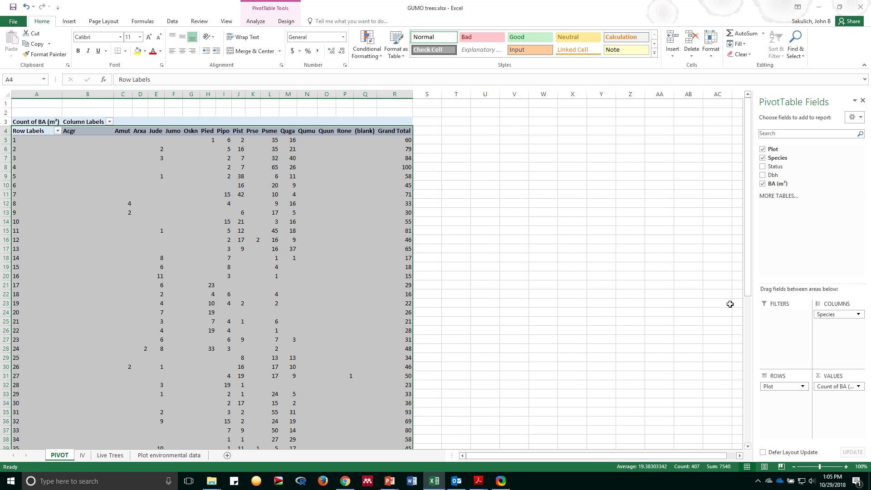
{"action": "left_click", "coordinate": [859, 387]}
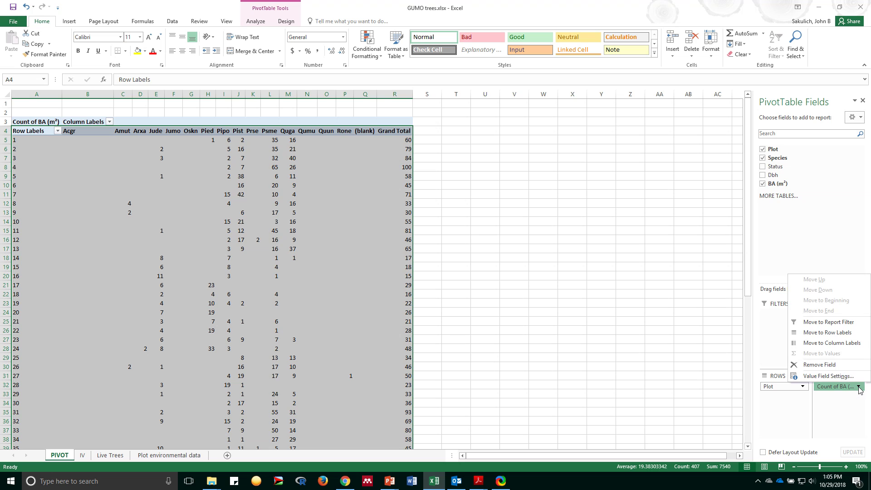
Step: Set the BA (m²) value field to summarize by Sum instead of Count
{"action": "left_click", "coordinate": [834, 376]}
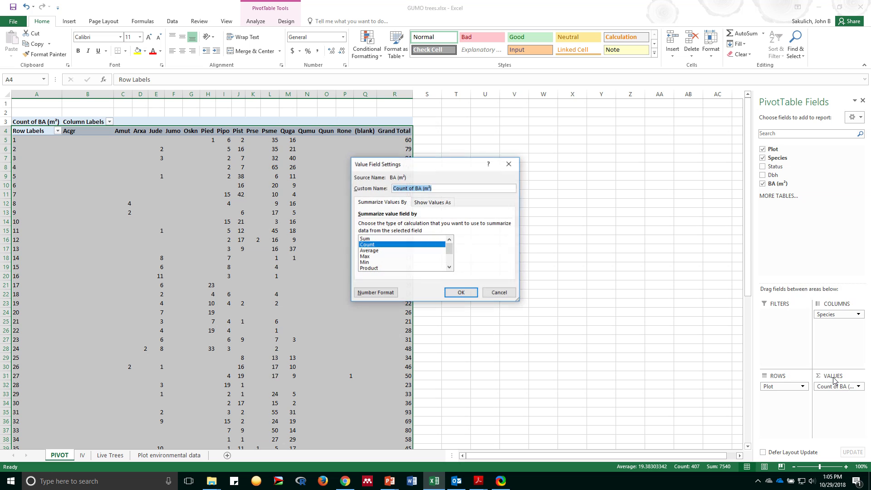
{"action": "left_click", "coordinate": [372, 239]}
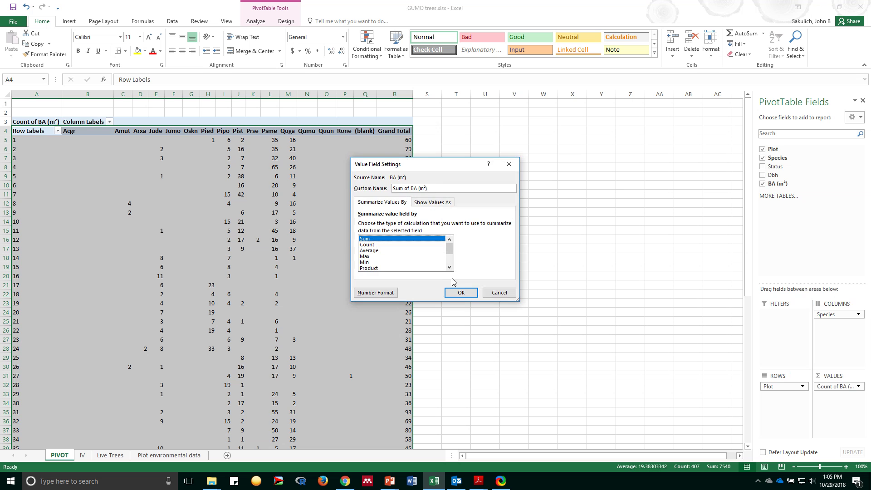
{"action": "left_click", "coordinate": [458, 293]}
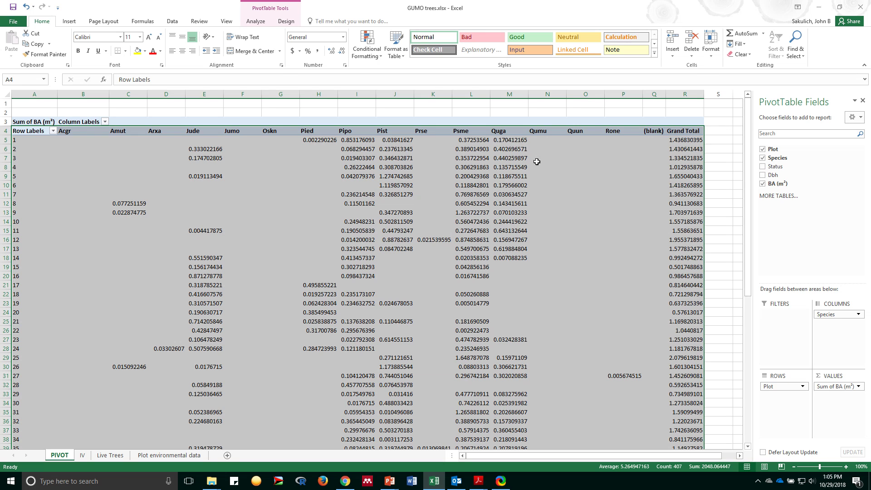
{"action": "left_click", "coordinate": [656, 162]}
{"action": "left_click", "coordinate": [693, 139]}
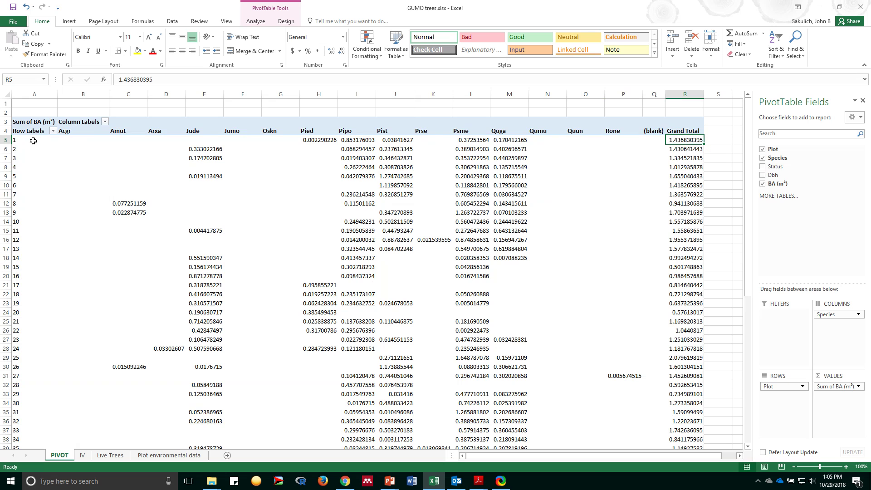
{"action": "left_click_drag", "start_coordinate": [27, 140], "coordinate": [578, 440]}
Step: Return to the IV sheet, select Rel. Dens values from U3, and mark out the empty range AM2:AP14
{"action": "left_click", "coordinate": [663, 160]}
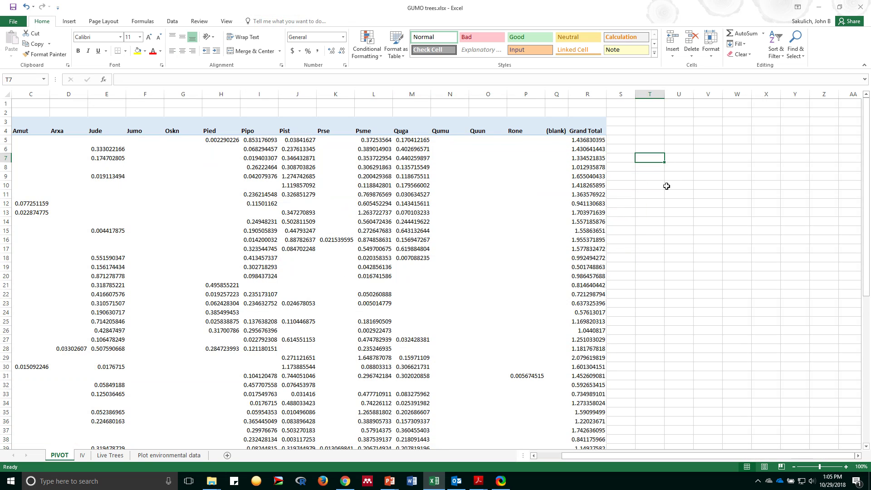
{"action": "left_click", "coordinate": [82, 455]}
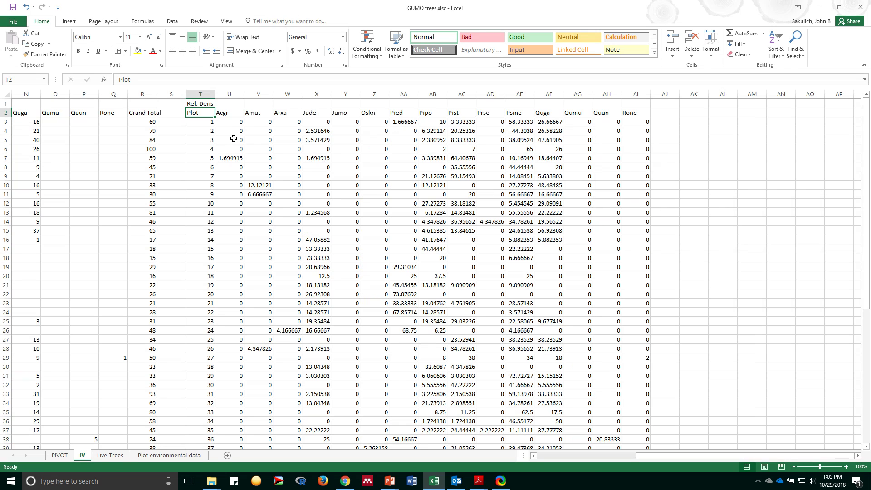
{"action": "left_click", "coordinate": [225, 122]}
{"action": "left_click_drag", "start_coordinate": [230, 122], "coordinate": [577, 384]}
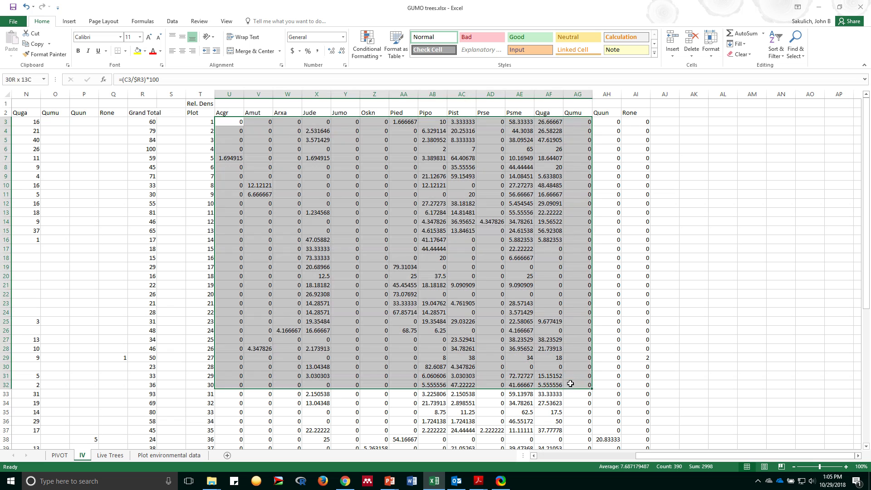
{"action": "left_click_drag", "start_coordinate": [744, 112], "coordinate": [839, 222]}
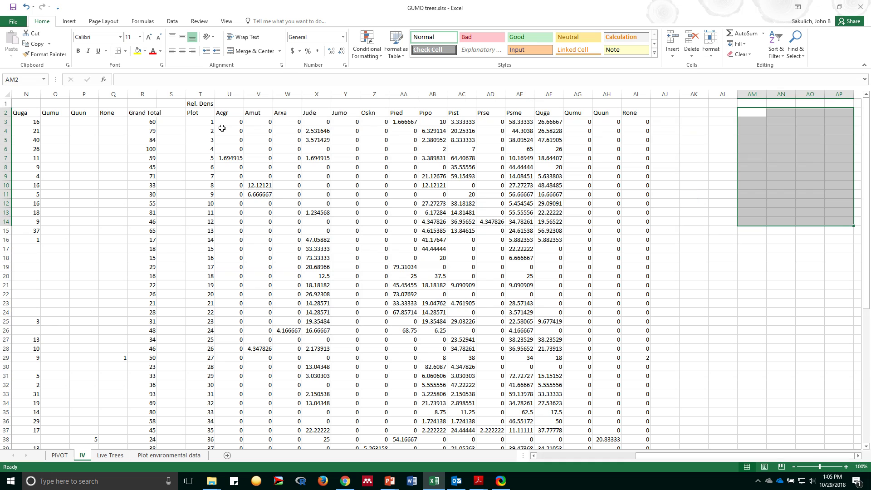